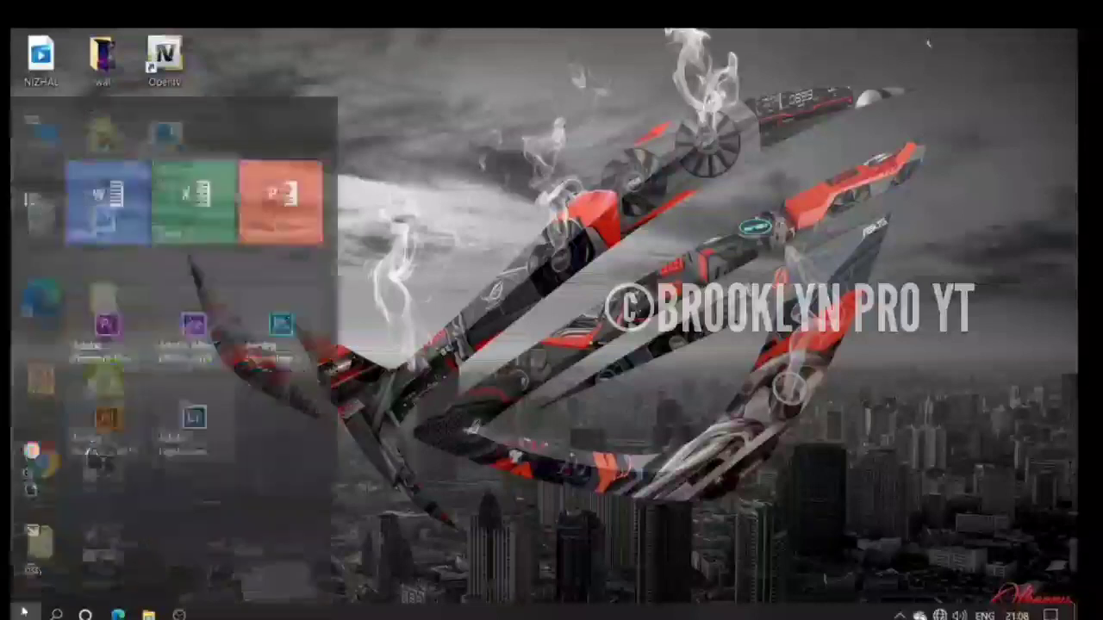
Step: Launch Adobe After Effects and close its welcome window
click(186, 263)
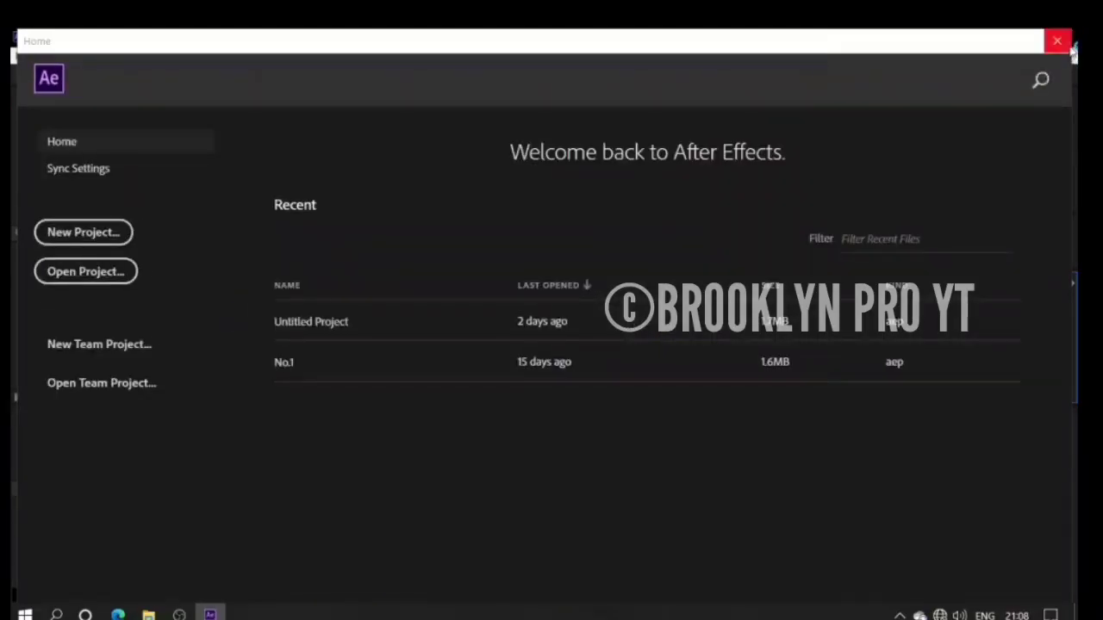
click(1069, 47)
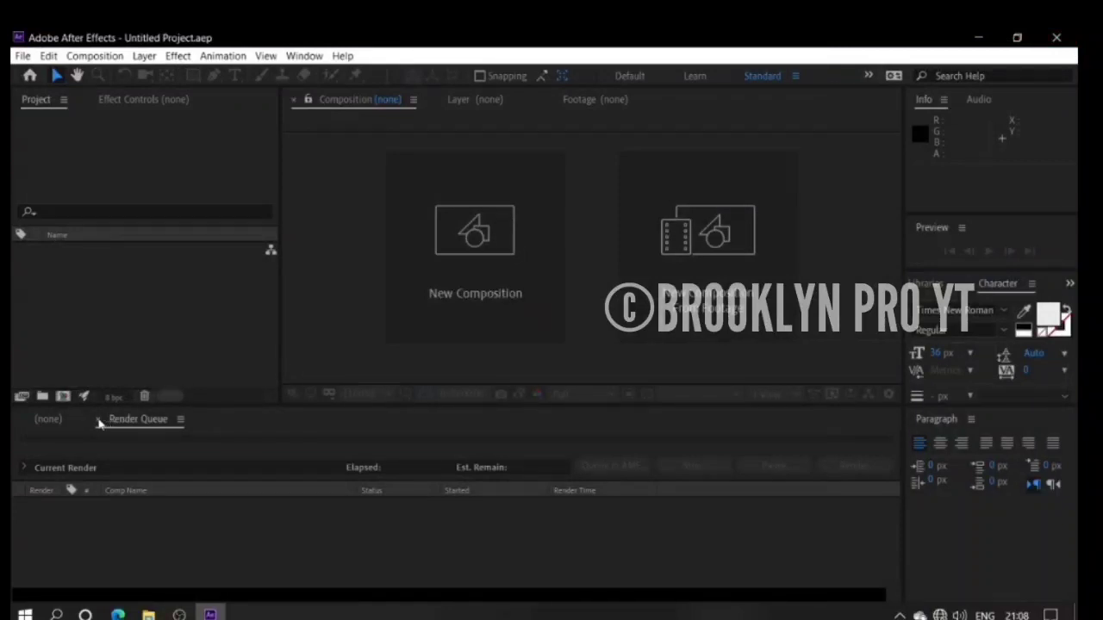
Step: Start a file import and browse to the Lightning Storm Logo folder inside hip on New Volume (D:)
click(22, 55)
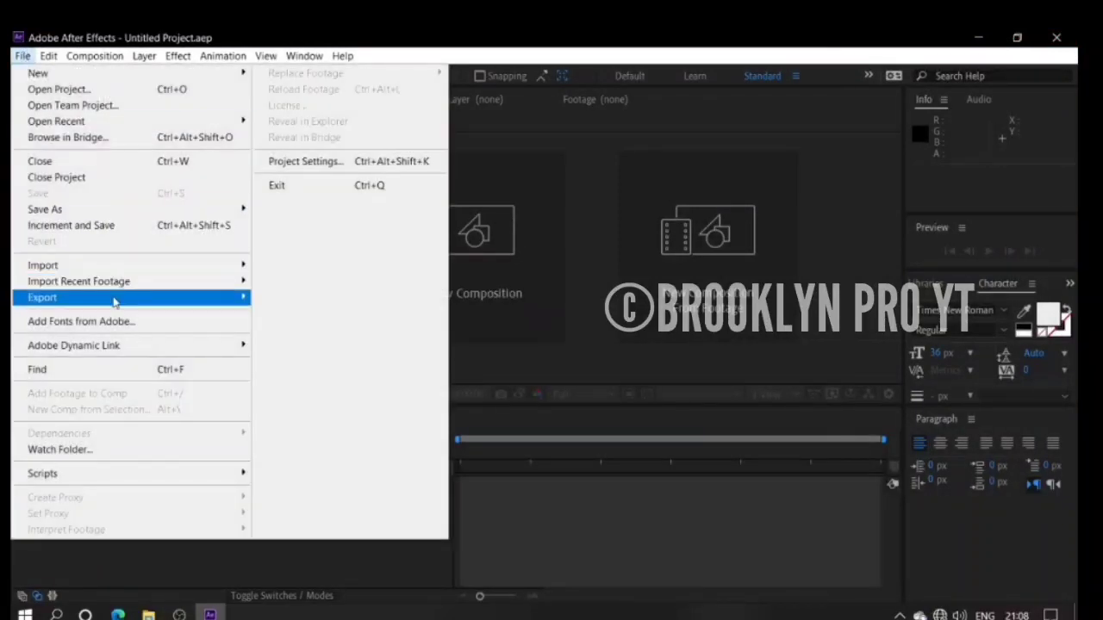
mouse_move(69, 267)
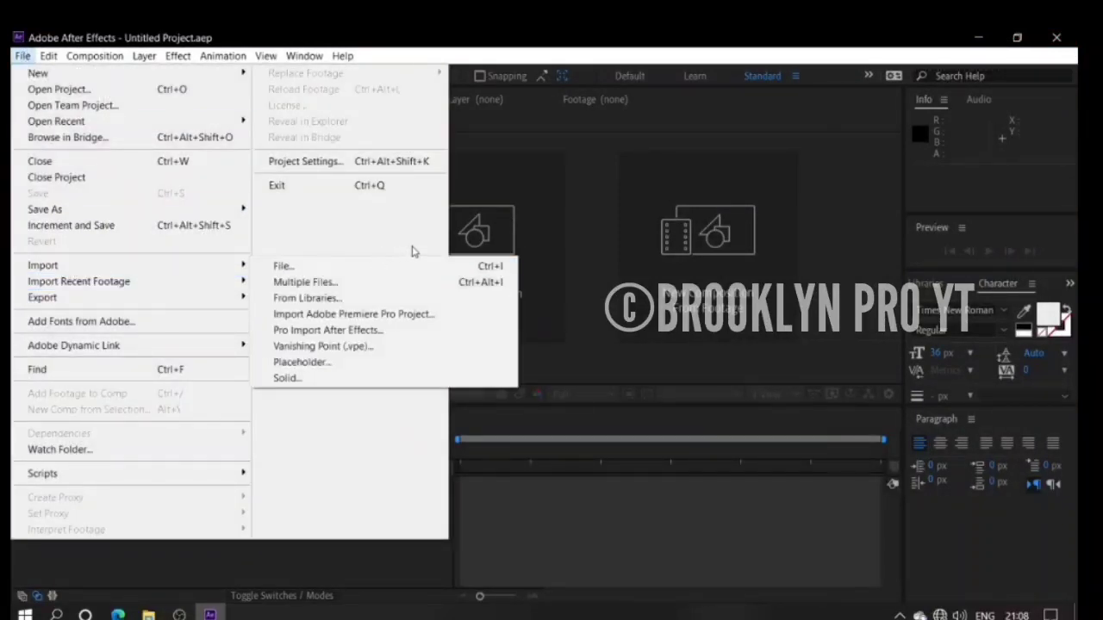
click(275, 267)
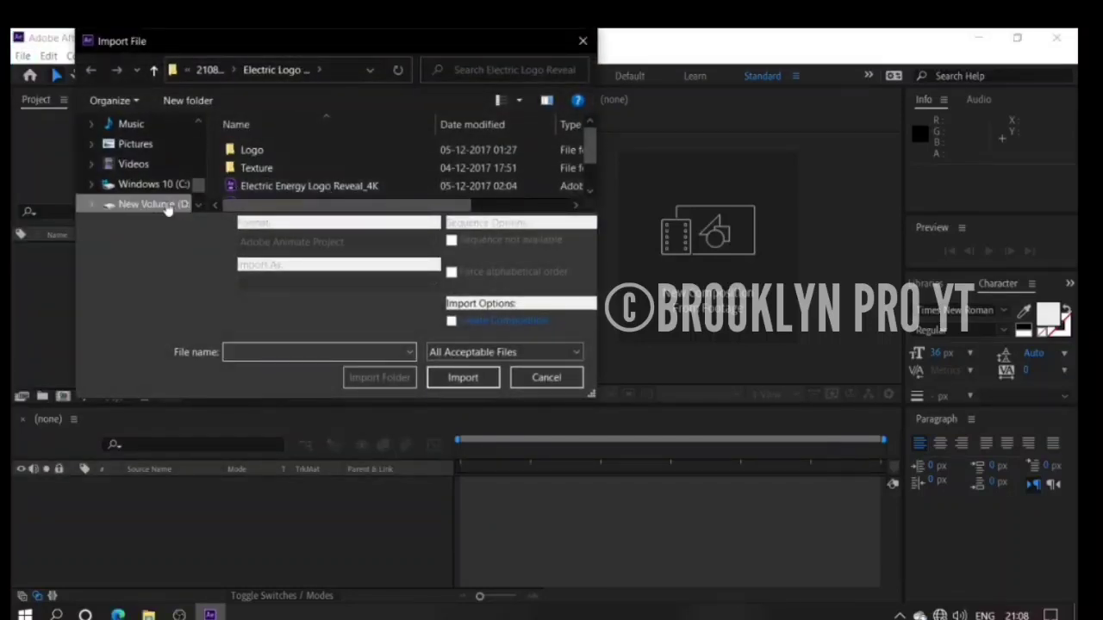
click(166, 206)
scroll(331, 165, down, 1)
scroll(333, 164, down, 1)
scroll(196, 190, down, 1)
scroll(197, 183, up, 2)
scroll(293, 179, down, 1)
scroll(293, 181, up, 3)
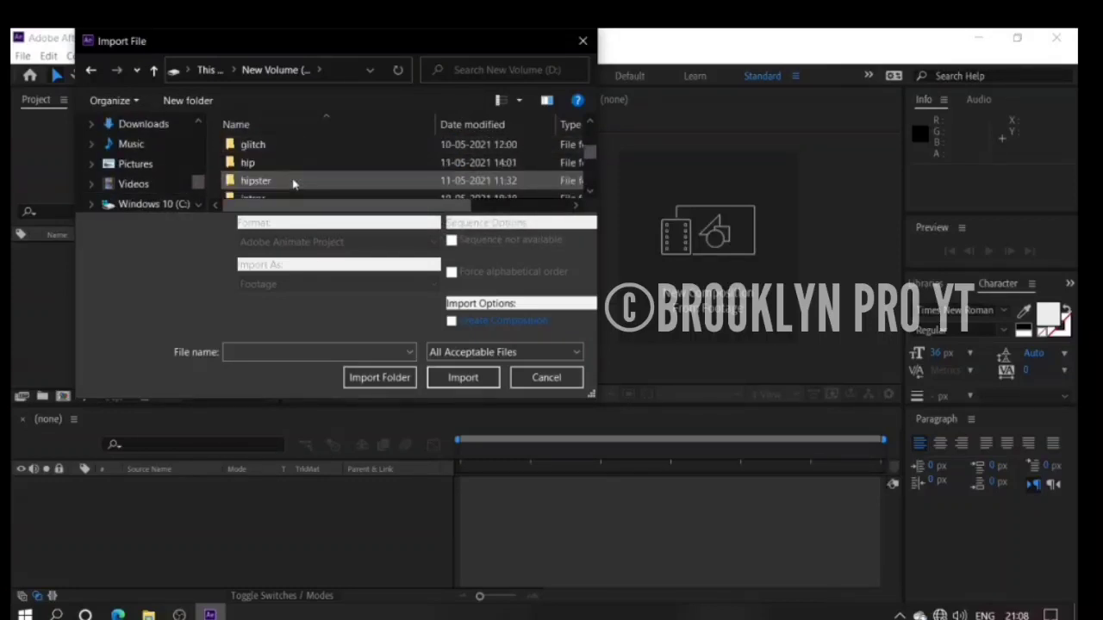
click(249, 163)
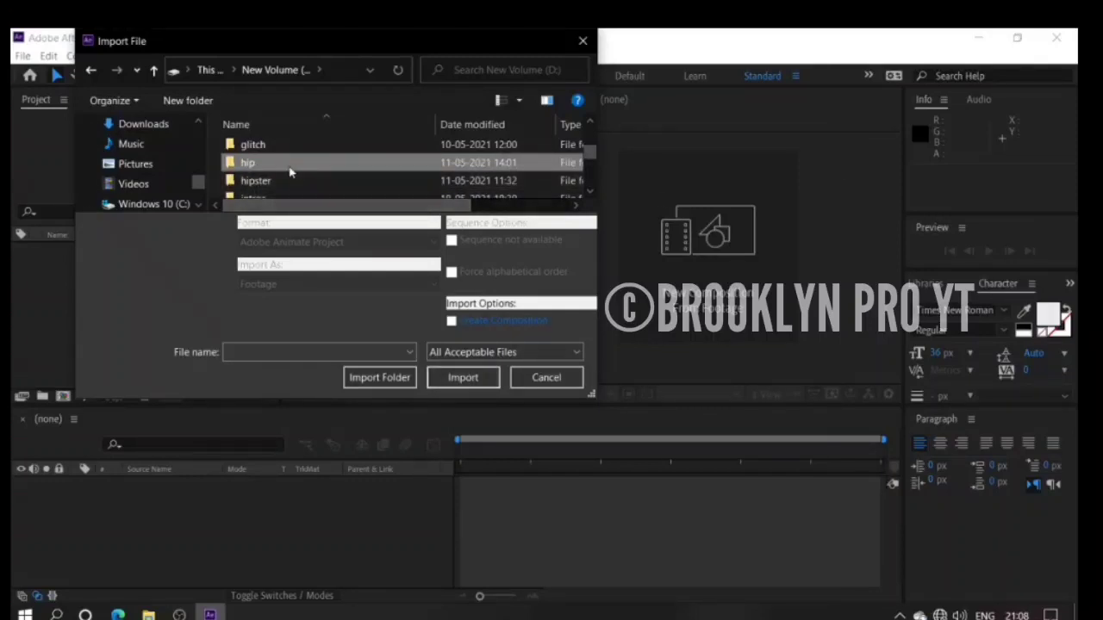
double_click(290, 169)
double_click(344, 150)
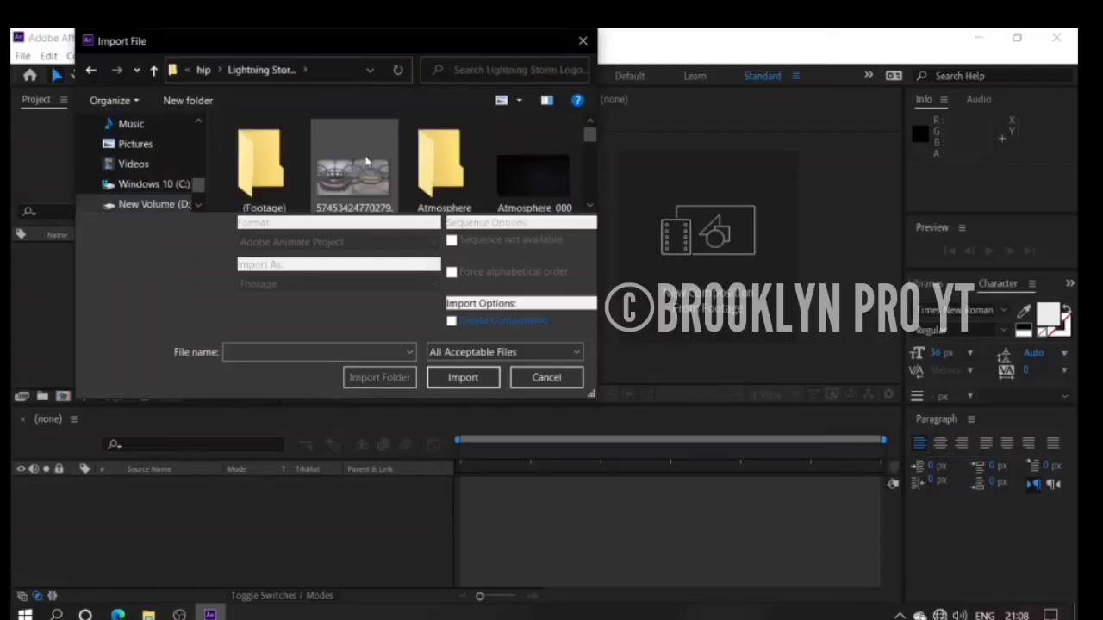
Step: Import the project file Lightning Storm Logo Intro (CC (13)) from the Lightning Storm Logo folder
scroll(379, 168, down, 10)
scroll(505, 164, down, 5)
scroll(513, 169, down, 10)
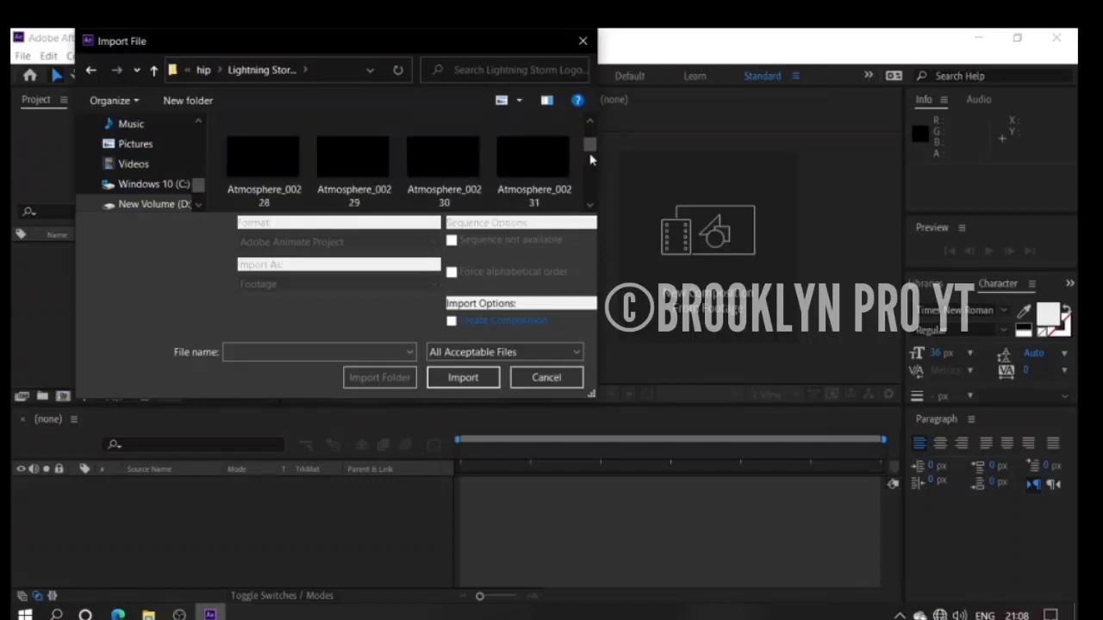
mouse_move(589, 146)
mouse_down()
mouse_move(585, 175)
mouse_move(577, 149)
mouse_up()
scroll(532, 170, up, 2)
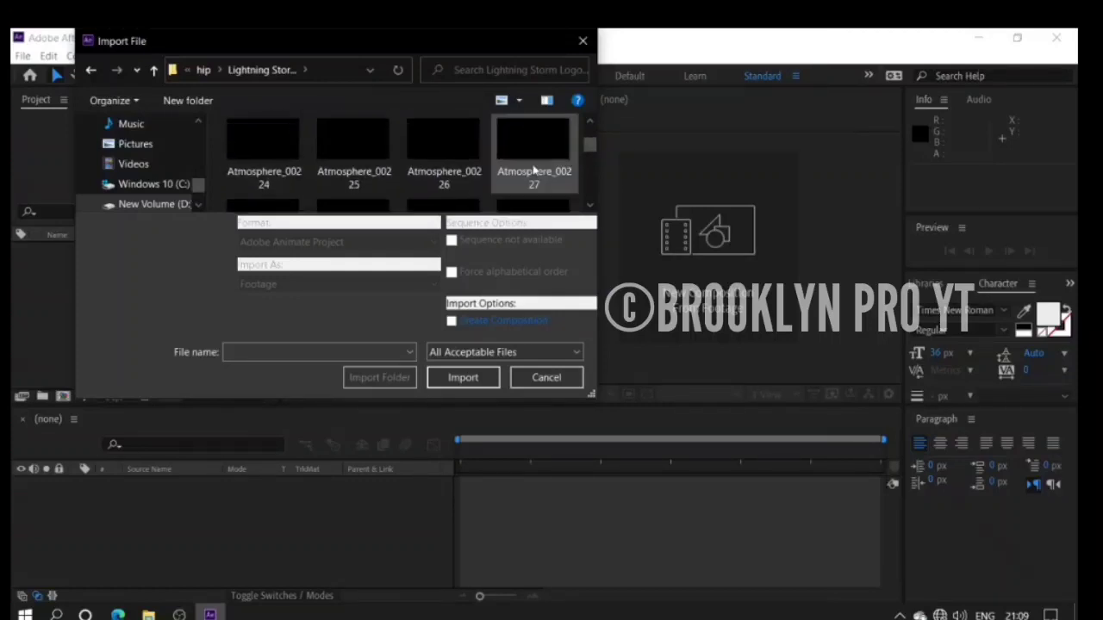
scroll(540, 175, up, 2)
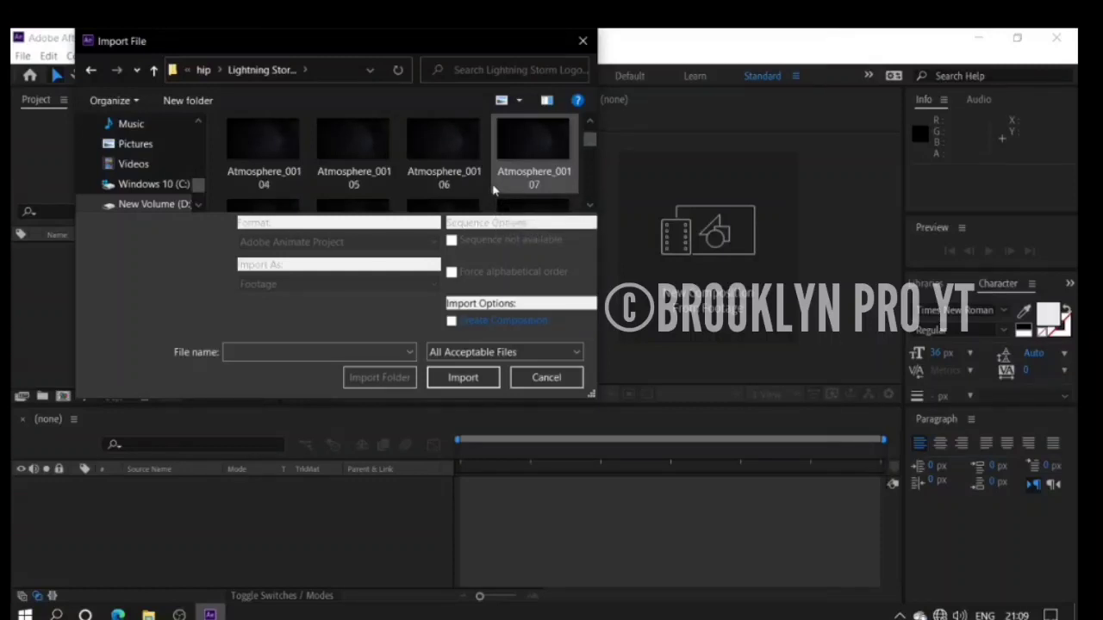
scroll(500, 189, up, 1)
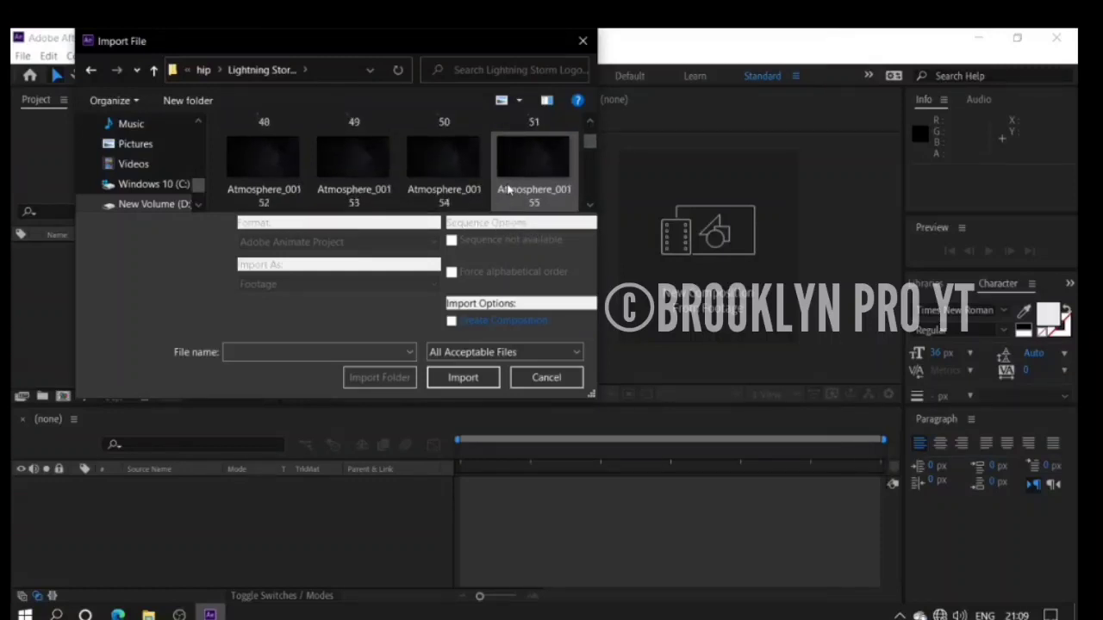
scroll(508, 189, down, 8)
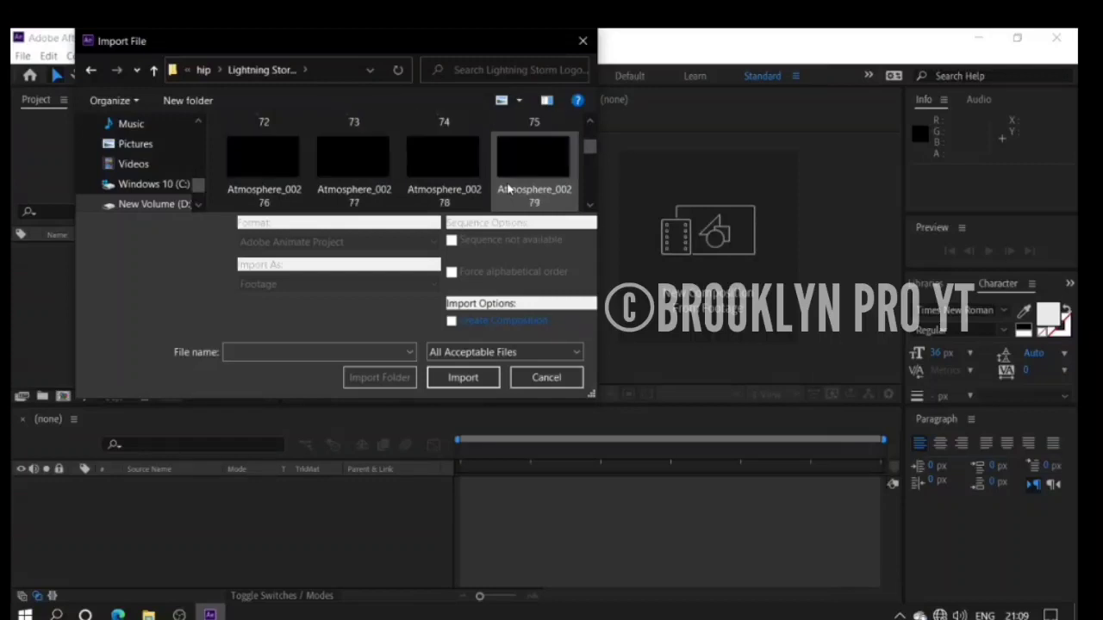
scroll(506, 187, down, 10)
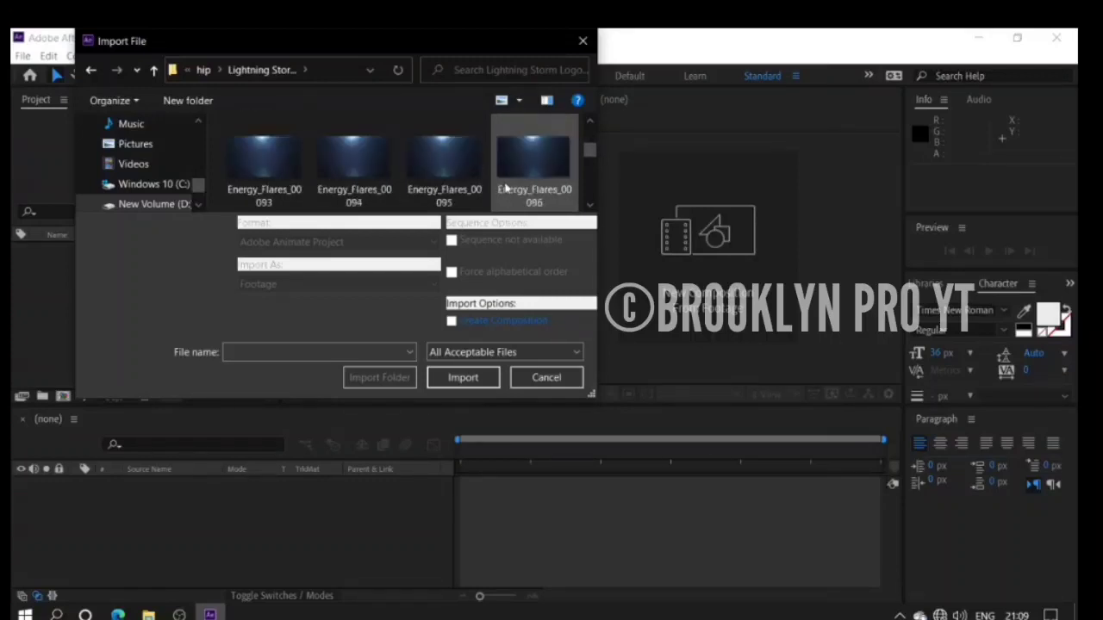
scroll(507, 188, down, 10)
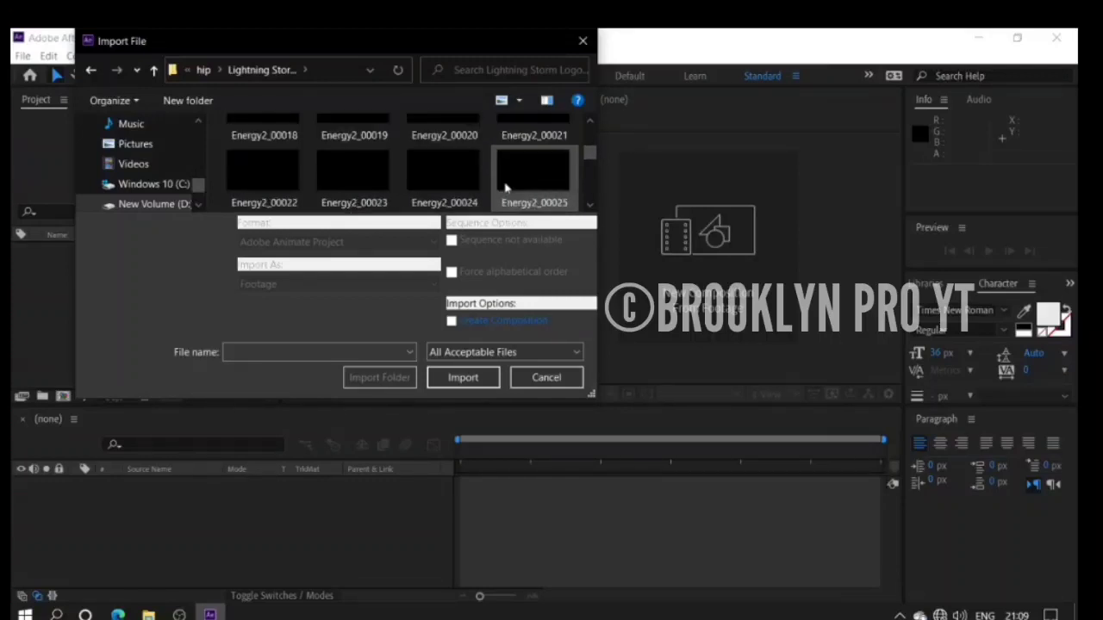
drag(590, 155, 589, 168)
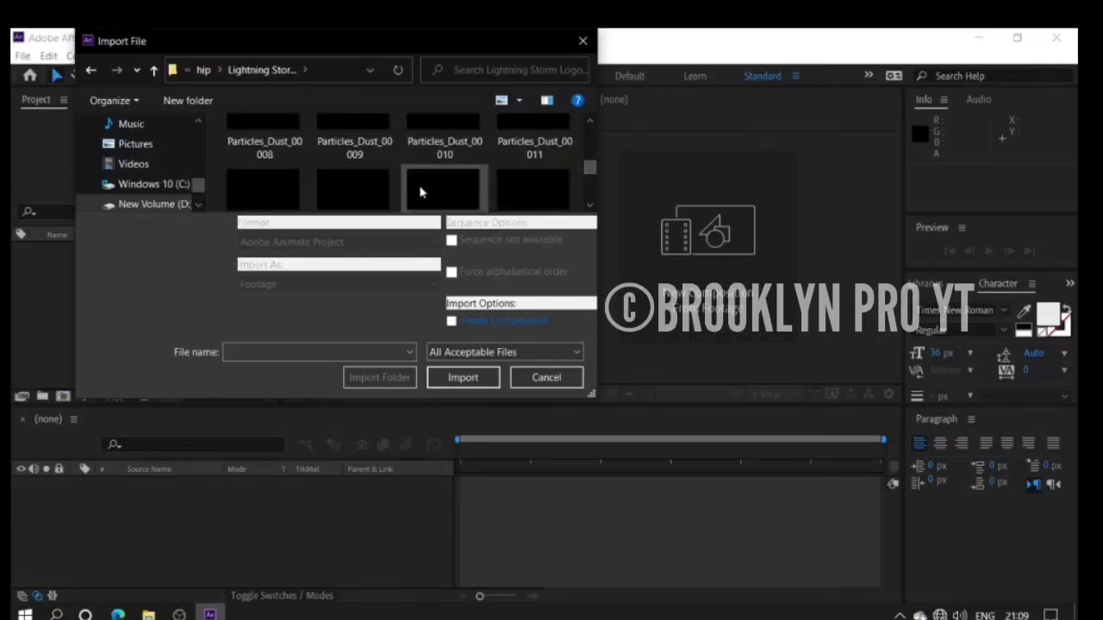
scroll(420, 191, up, 4)
scroll(420, 191, down, 3)
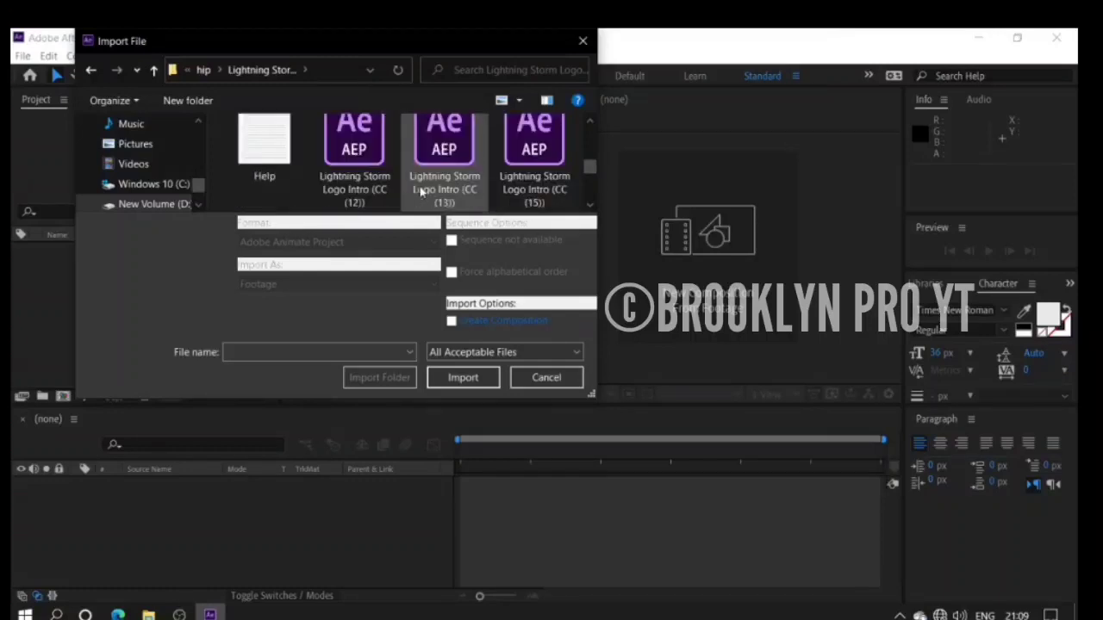
click(466, 163)
click(461, 378)
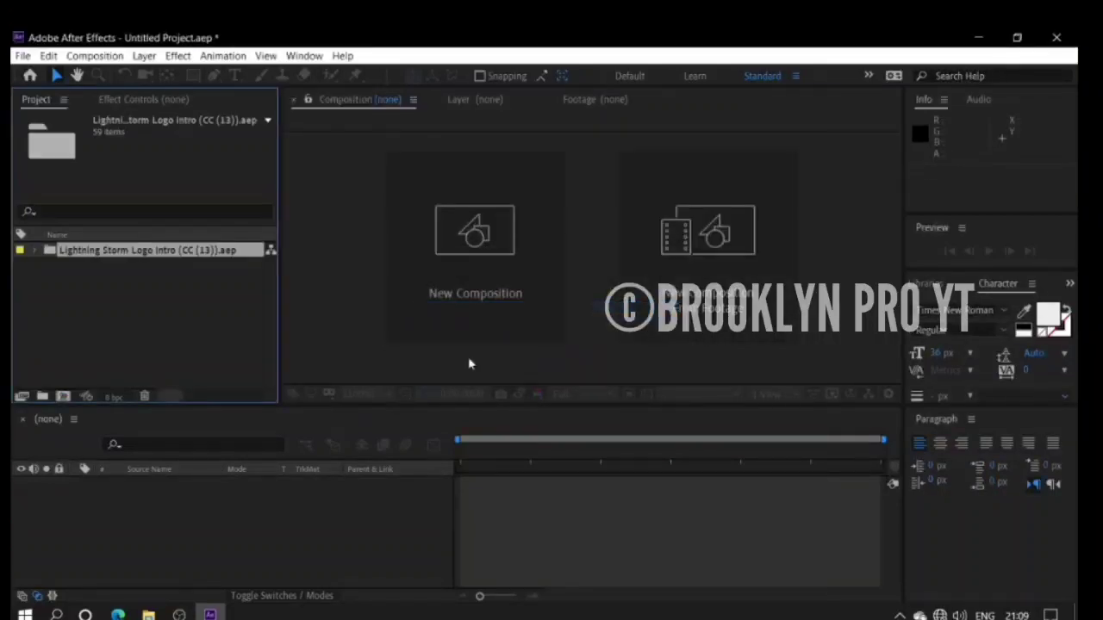
Step: Open the Change Your Logo Here composition from the imported project and delete its audiojungle.ai layer
click(34, 251)
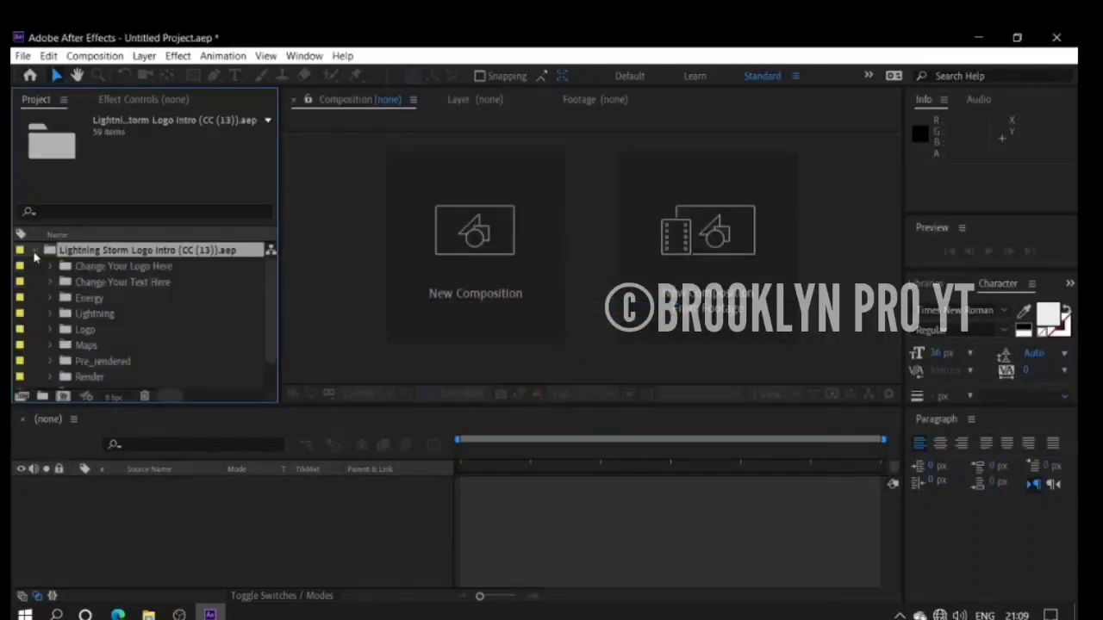
click(49, 266)
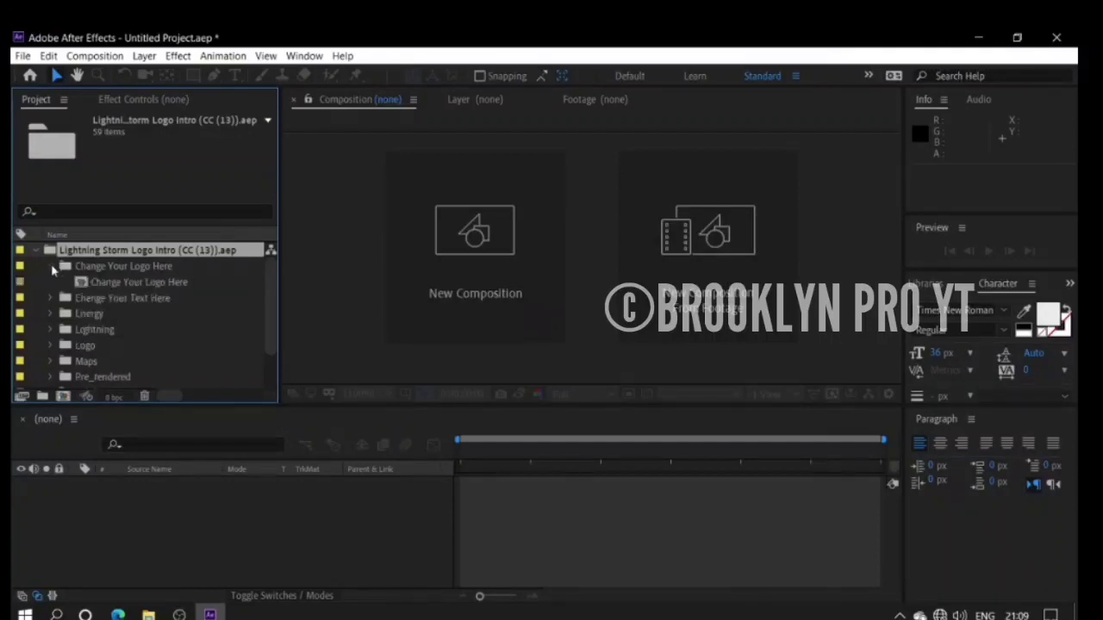
click(148, 283)
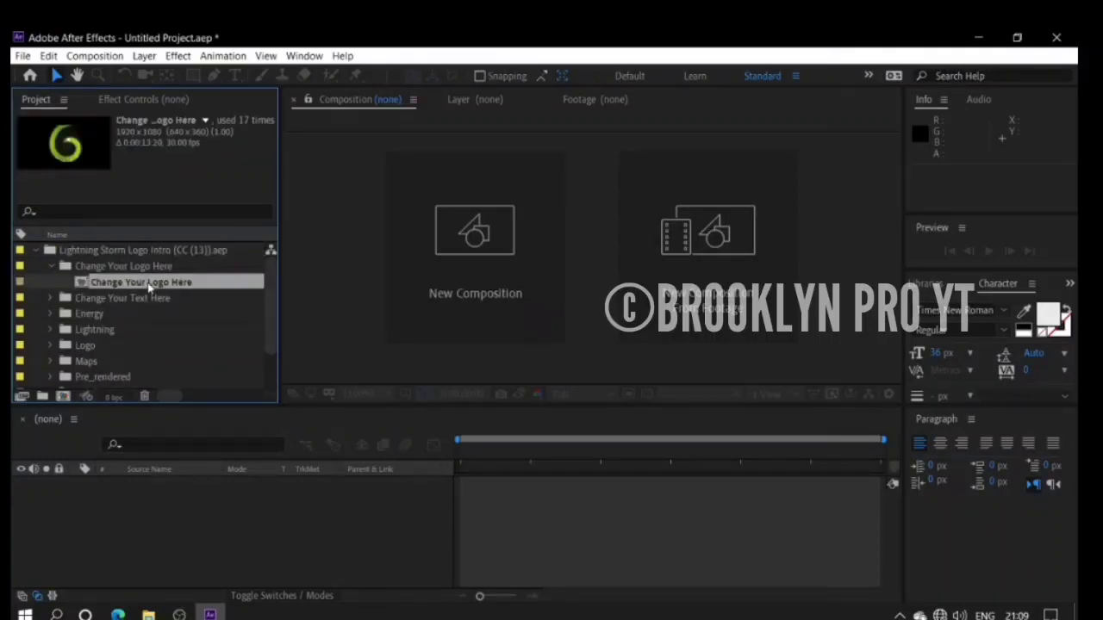
double_click(149, 288)
click(163, 487)
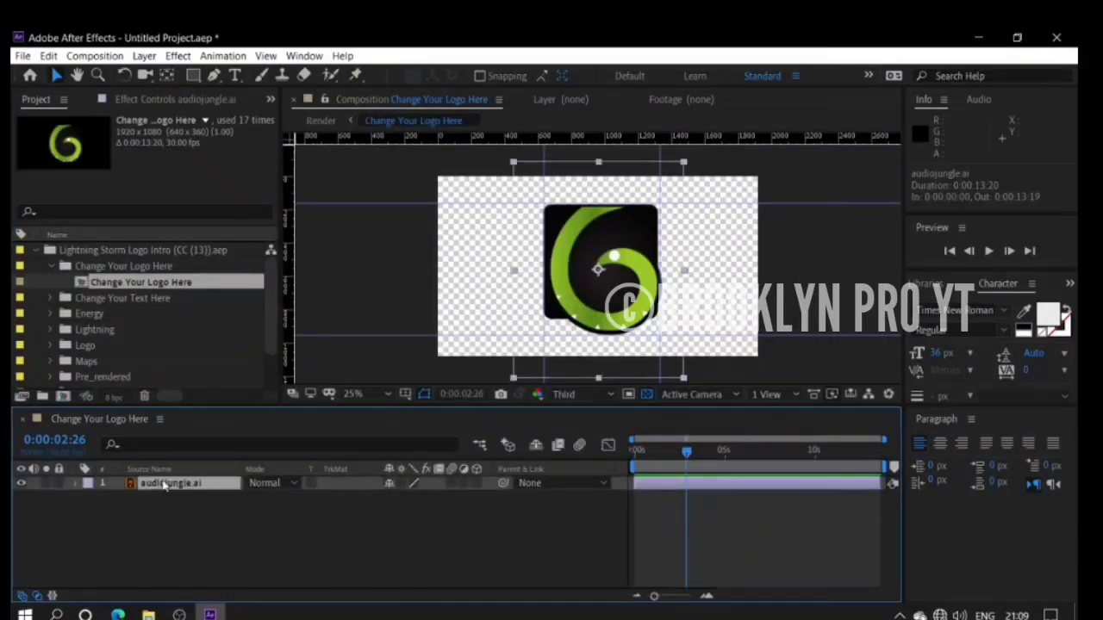
key(Delete)
Step: Shrink the After Effects window and browse in File Explorer to ente logo > Brooklyn pro 2 on New Volume (D:)
double_click(547, 37)
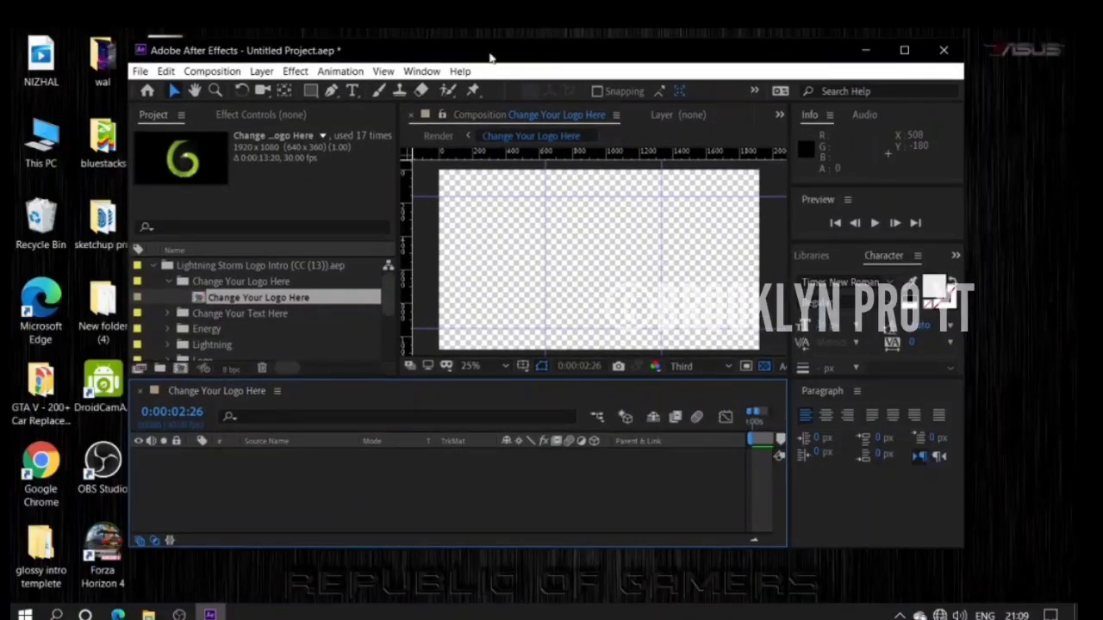
double_click(41, 142)
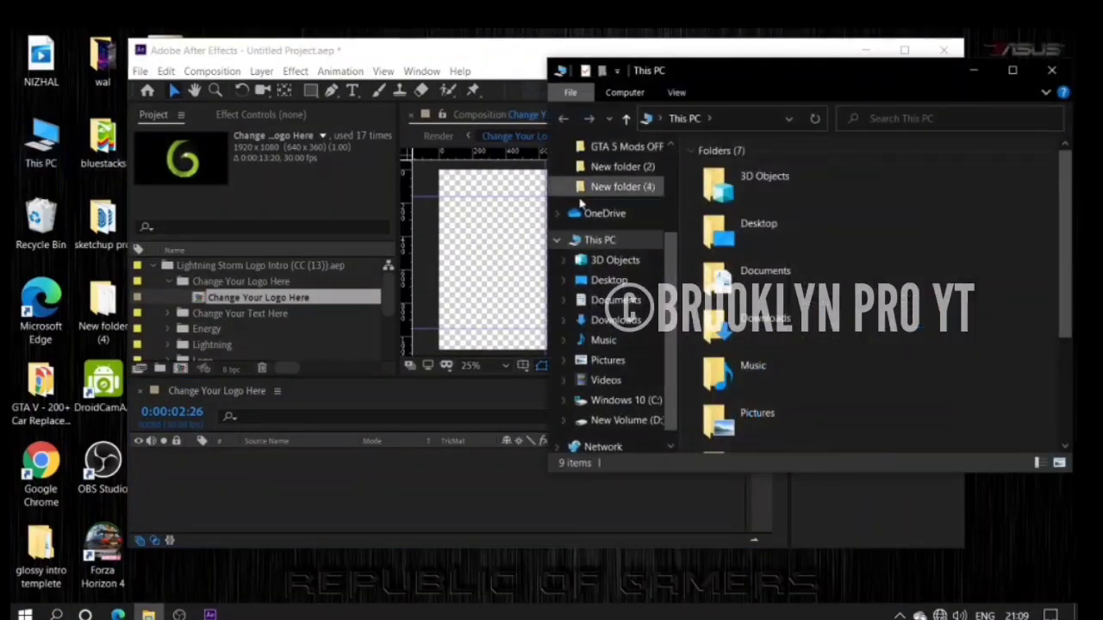
click(626, 405)
click(628, 421)
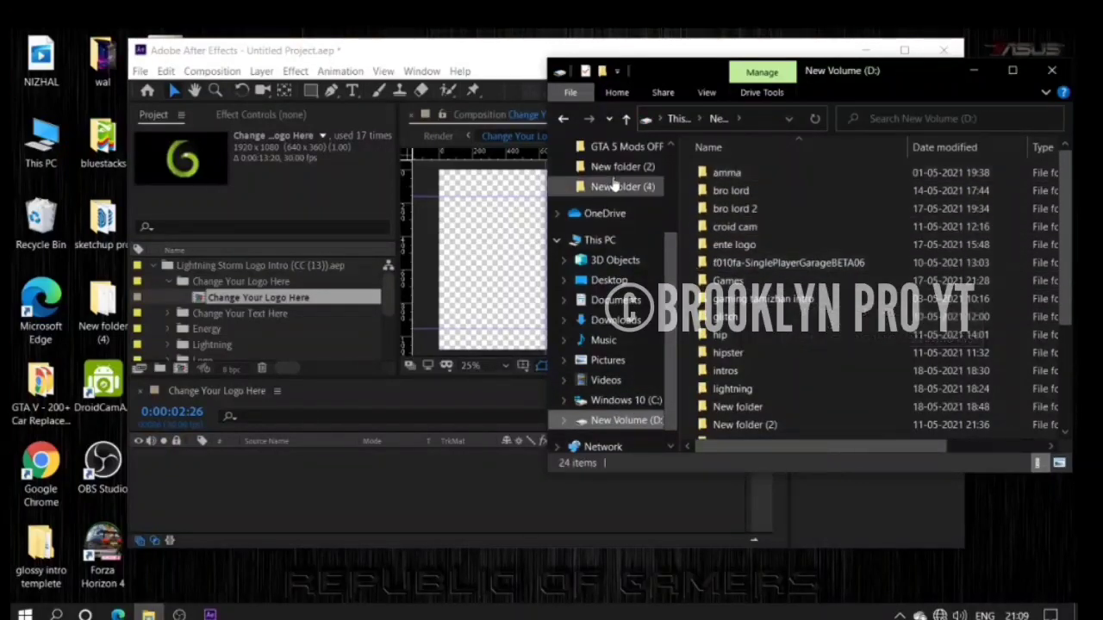
scroll(619, 250, up, 1)
scroll(619, 249, up, 2)
scroll(619, 249, down, 1)
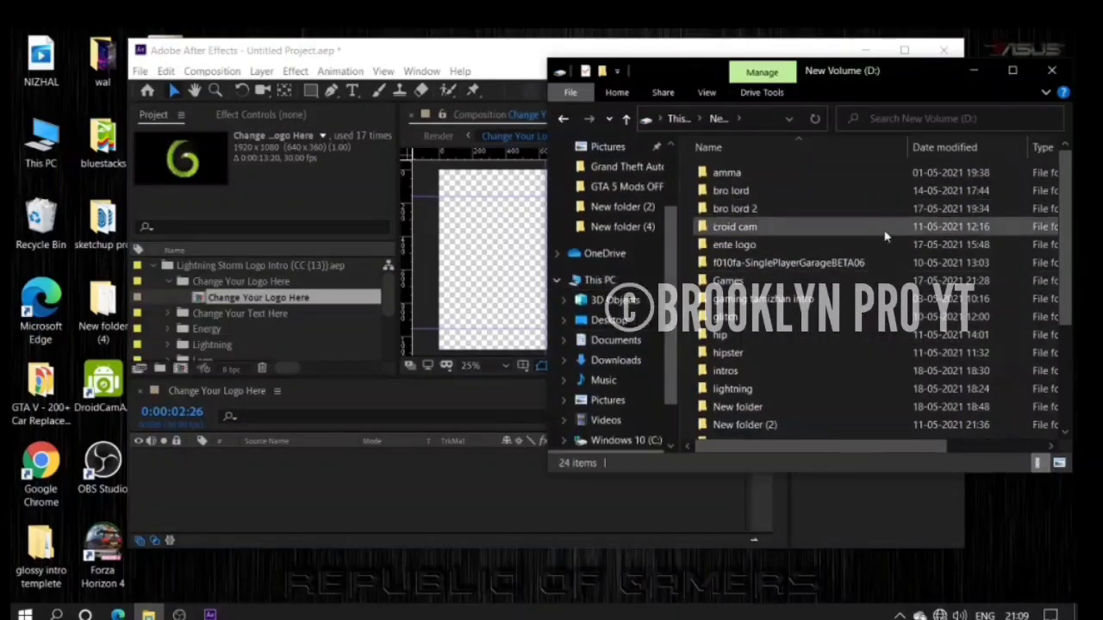
scroll(868, 286, down, 3)
scroll(868, 286, up, 3)
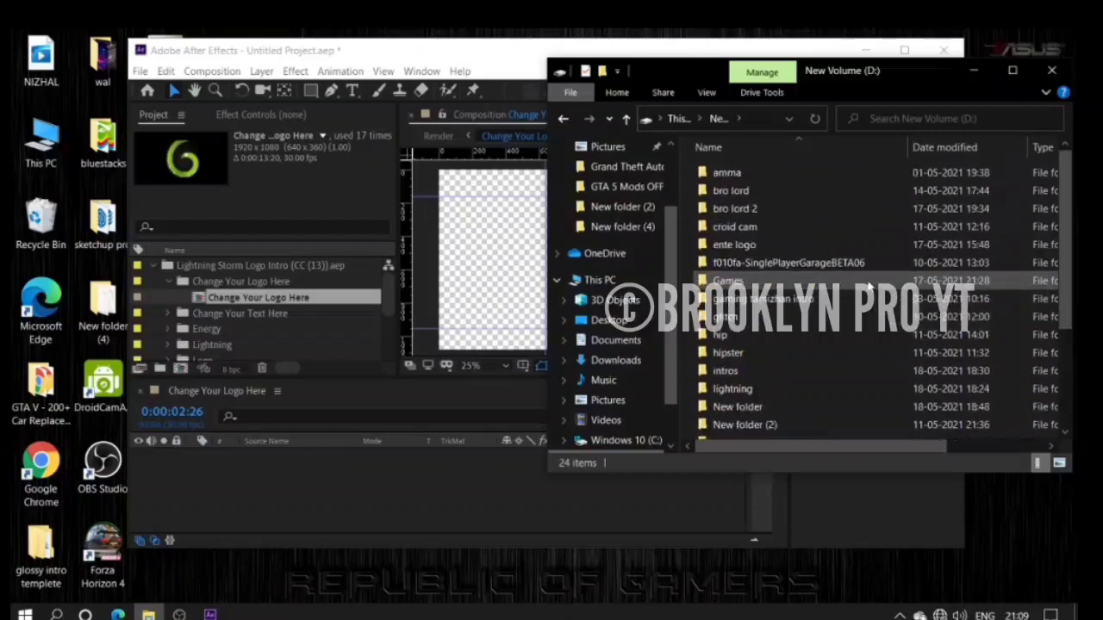
click(746, 245)
double_click(746, 246)
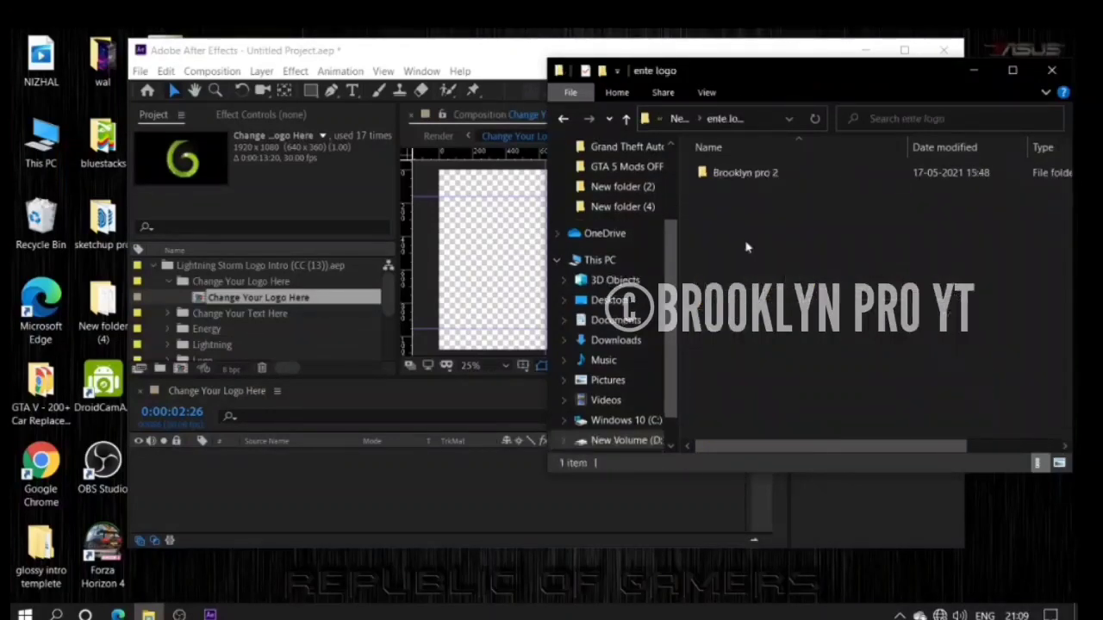
double_click(761, 174)
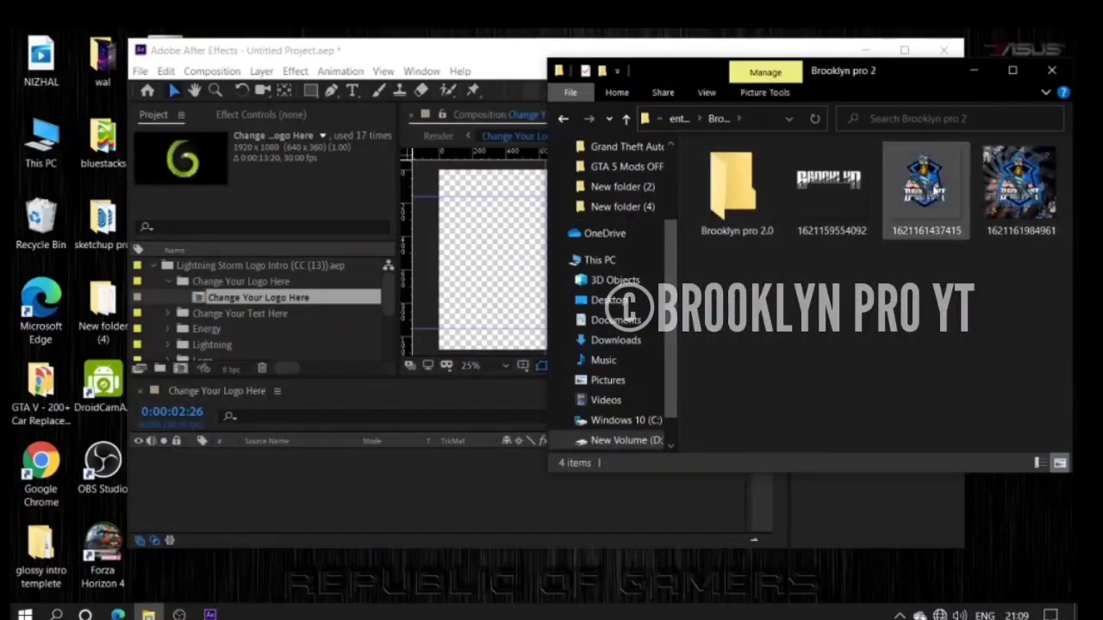
Step: Add the image 1621161437415.png as a layer in the Change Your Logo Here timeline, then close File Explorer and maximize After Effects
click(935, 191)
drag(918, 184, 173, 491)
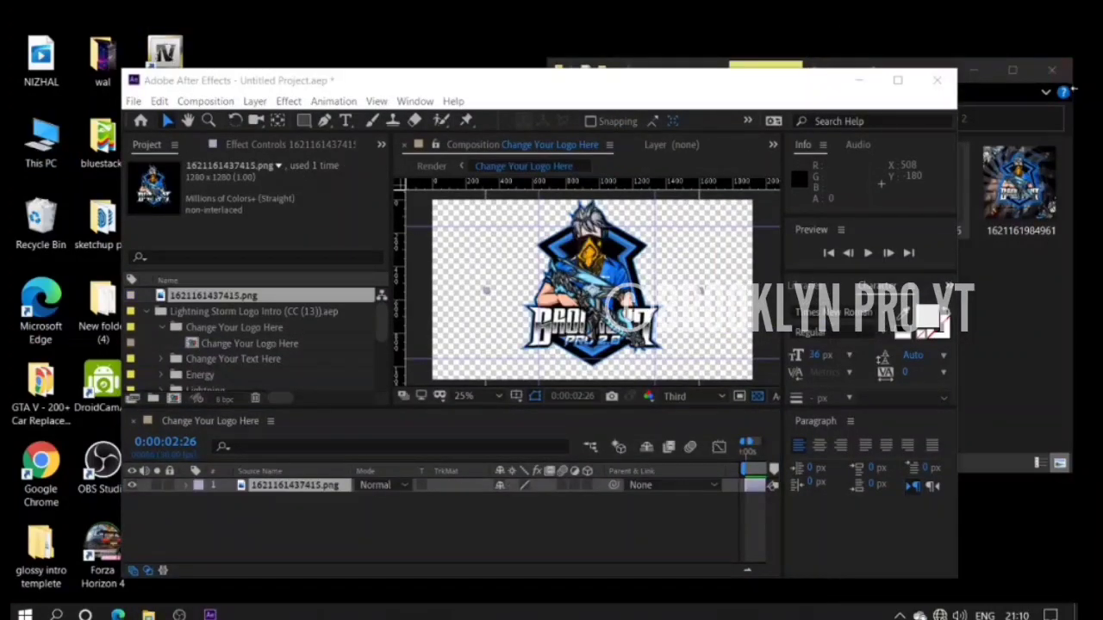
click(1052, 68)
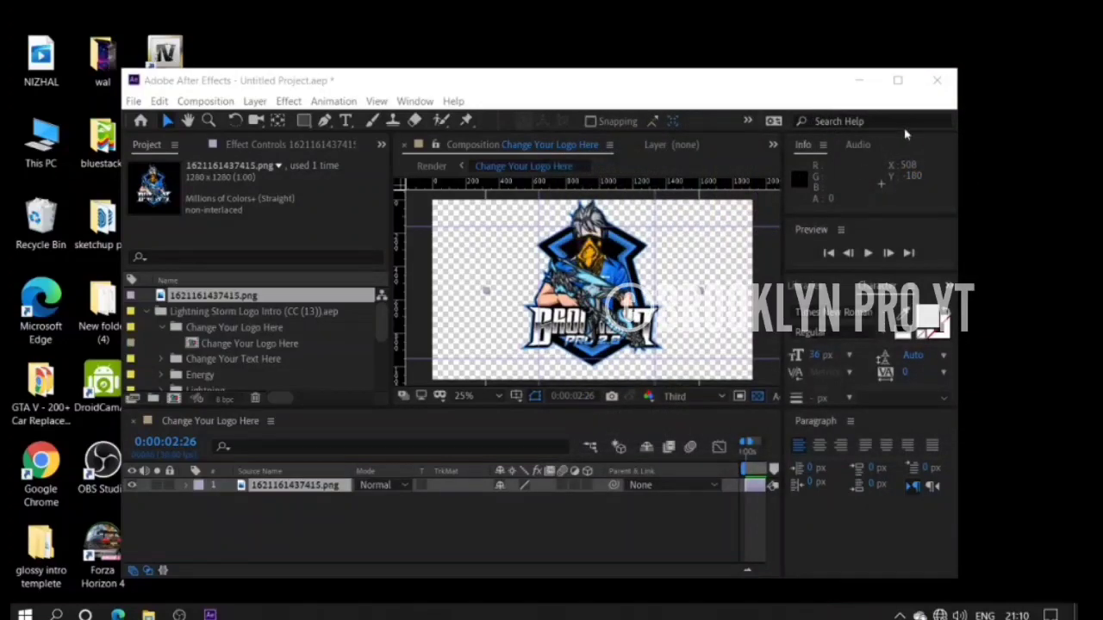
click(898, 81)
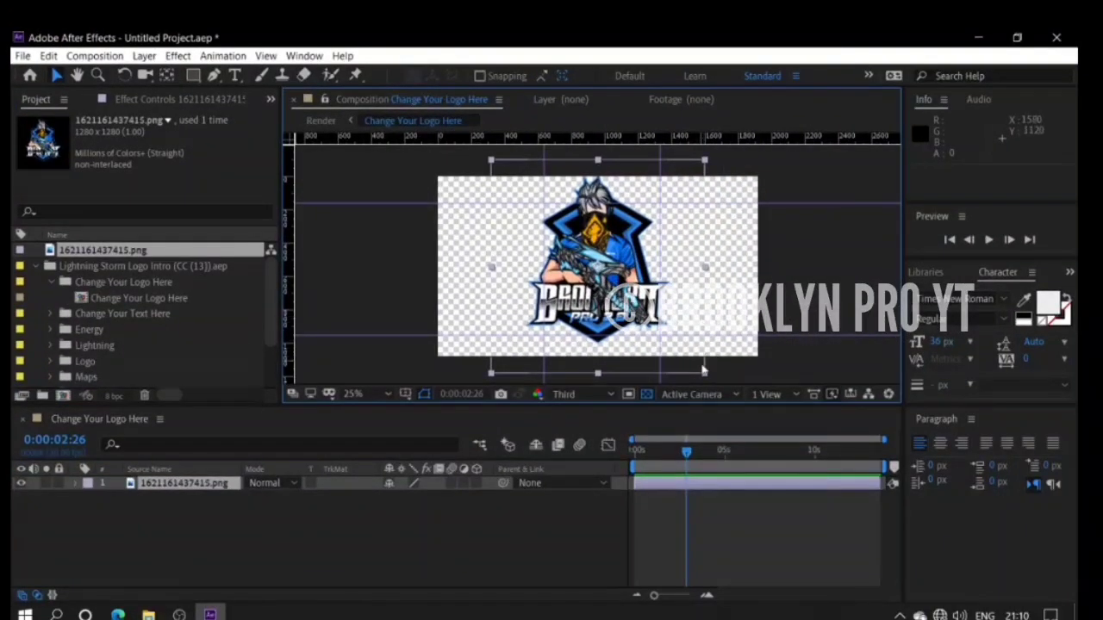
Step: Move the logo slightly down to position about 964, 568 and set the current time to 0:00:00:00
drag(609, 269, 610, 274)
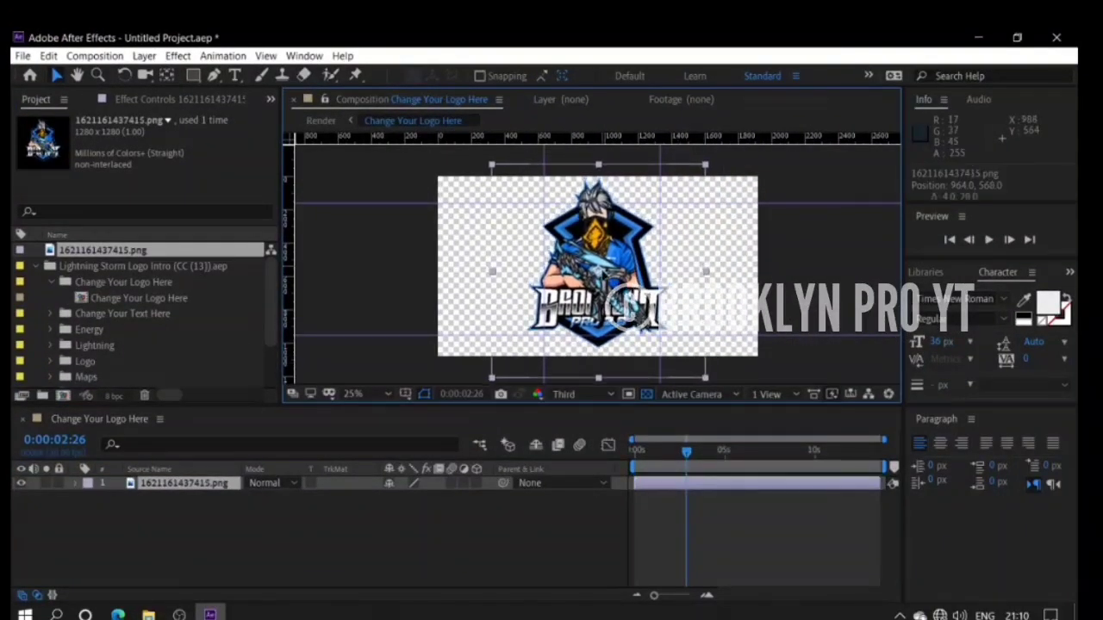
key(Return)
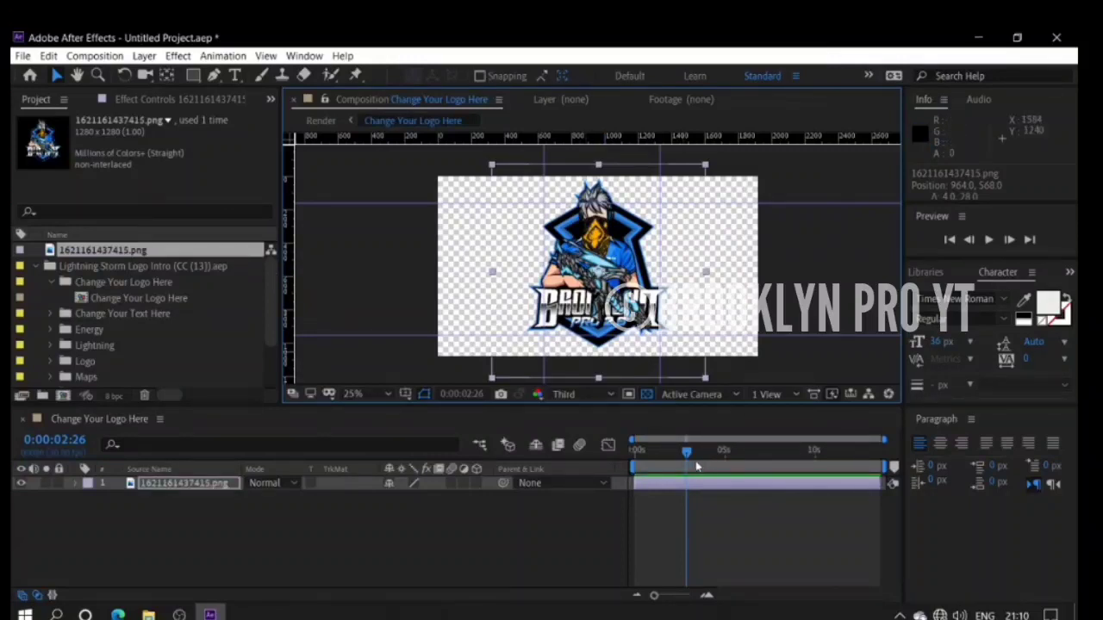
drag(692, 450, 635, 450)
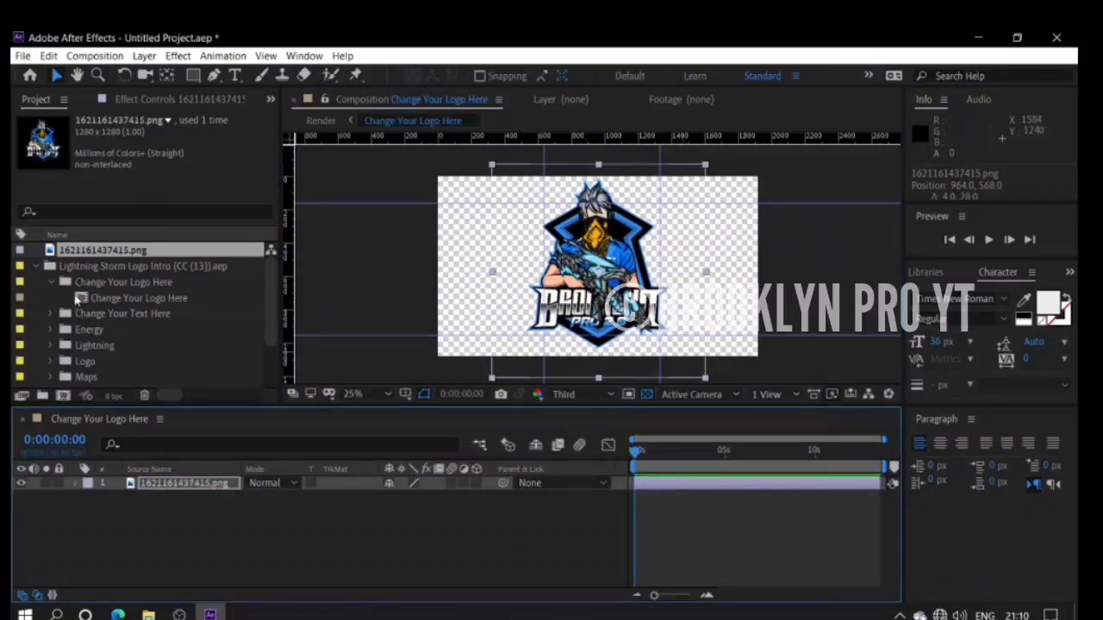
click(55, 283)
scroll(79, 316, down, 2)
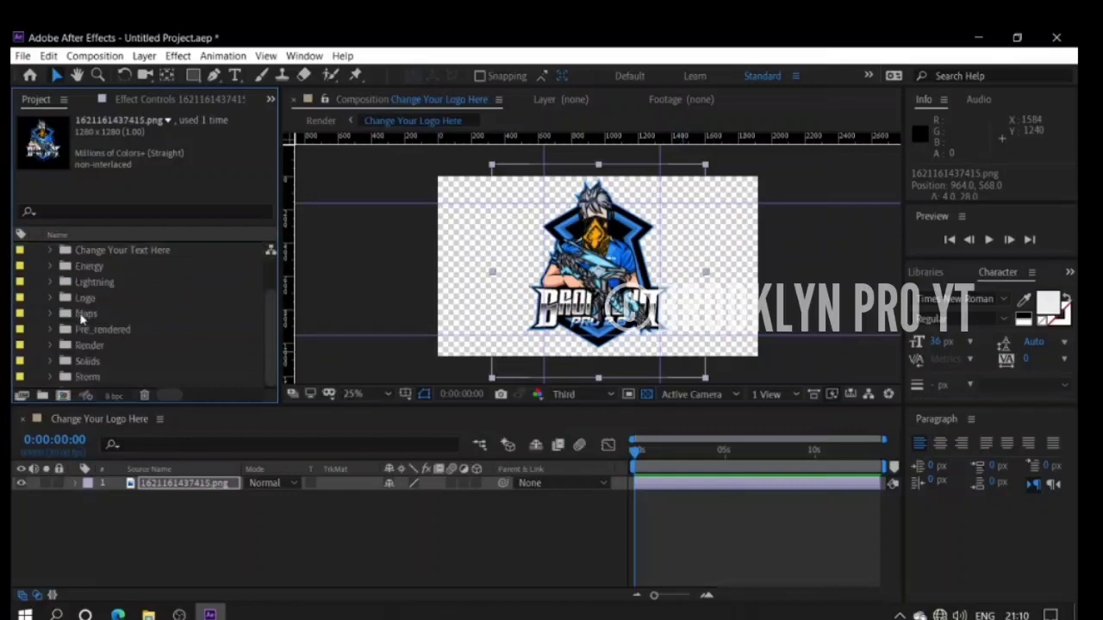
click(49, 329)
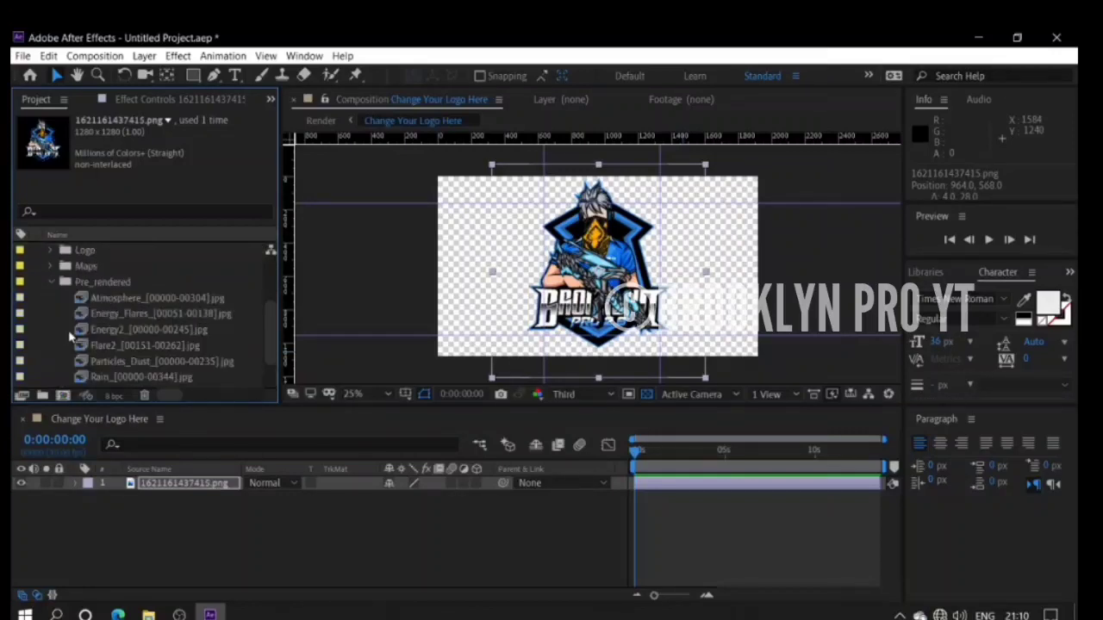
click(107, 299)
key(Delete)
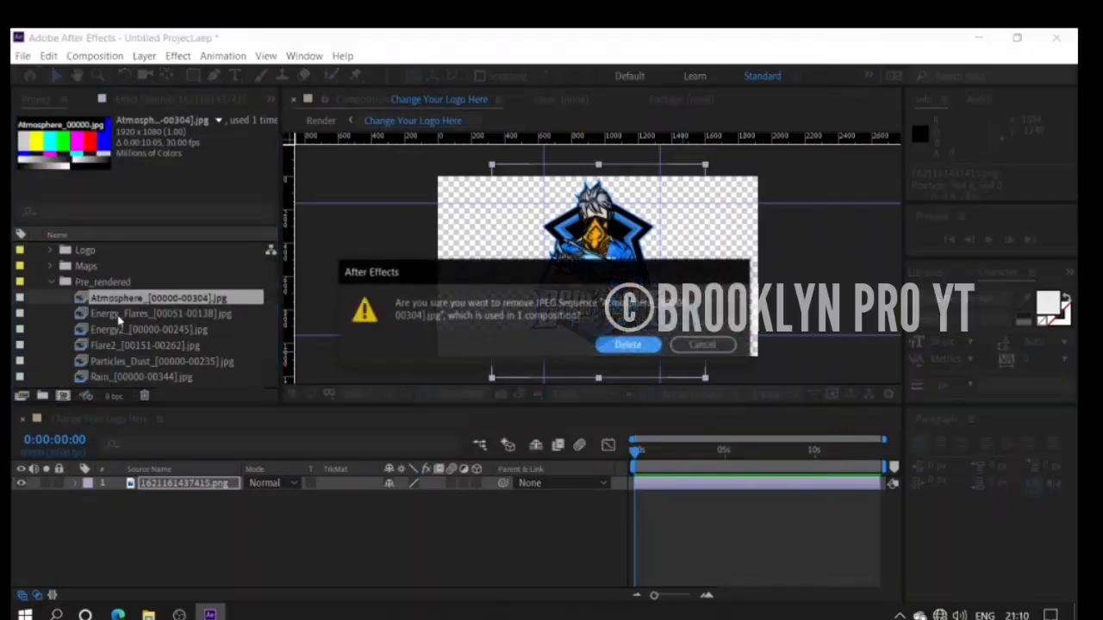
click(608, 348)
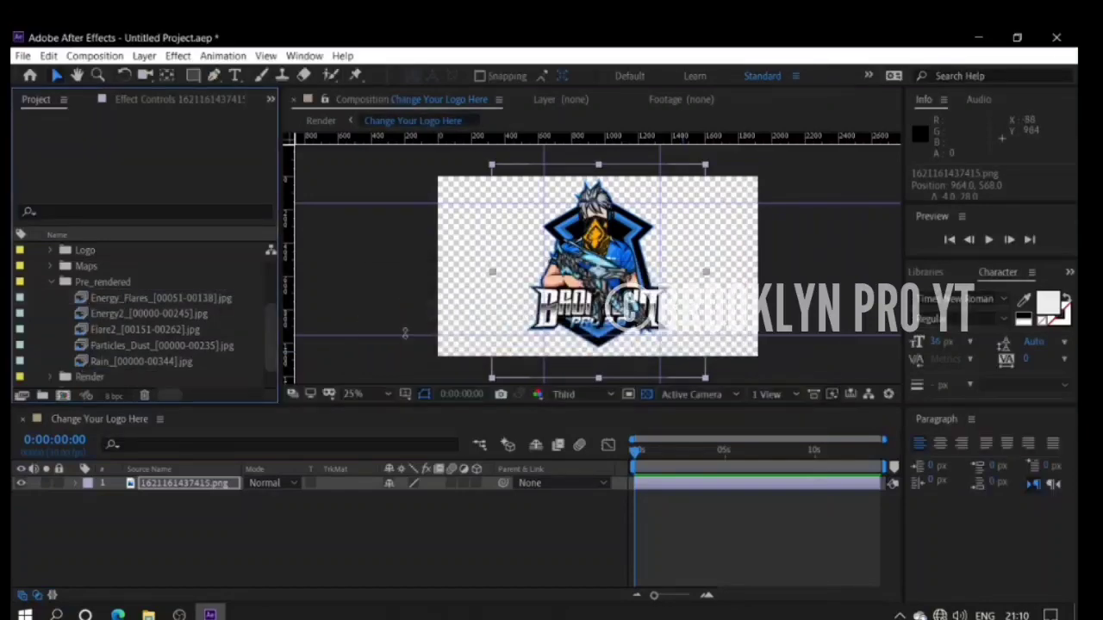
click(241, 302)
key(Delete)
key(Return)
click(235, 298)
key(Delete)
key(Return)
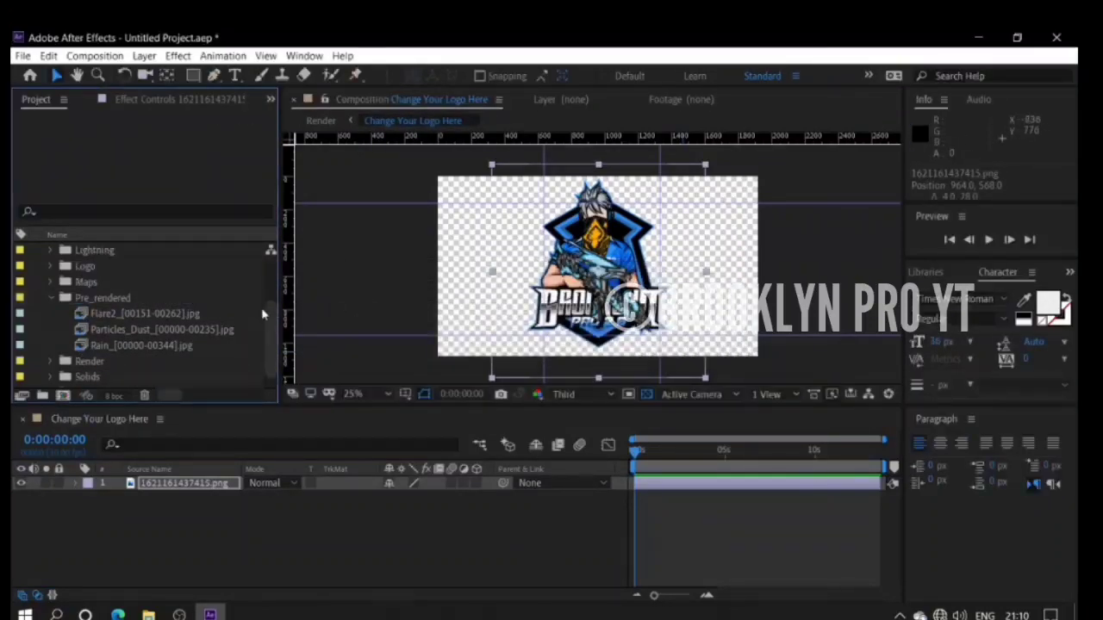
Step: Delete the remaining Flare2, Particles_Dust and Rain image sequences from the Pre_rendered folder
click(224, 313)
key(Delete)
click(607, 345)
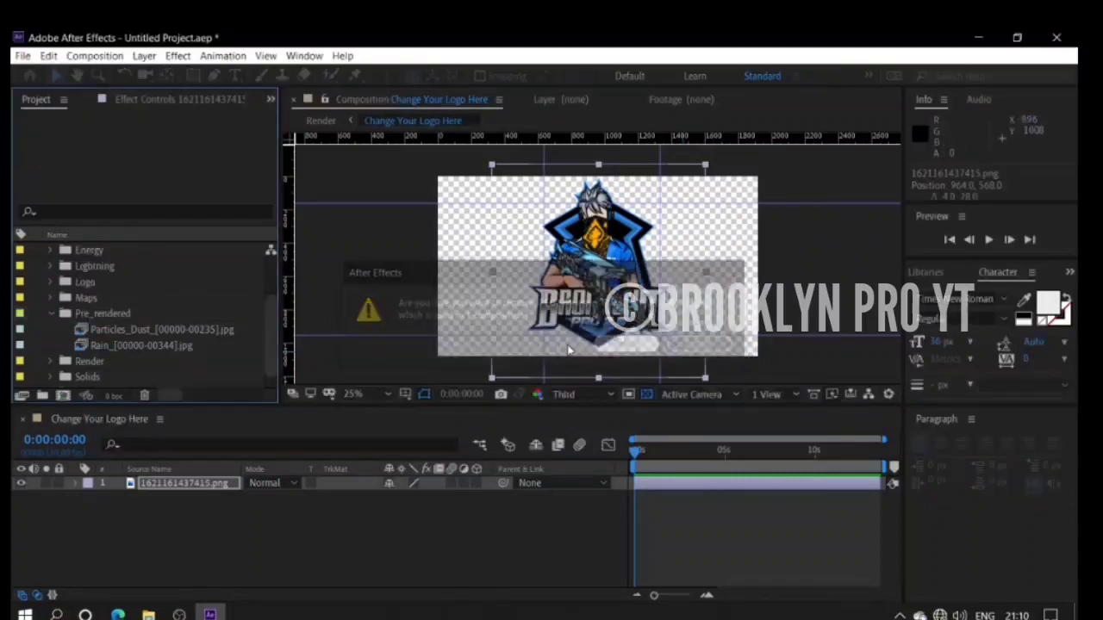
click(172, 329)
key(Delete)
click(607, 344)
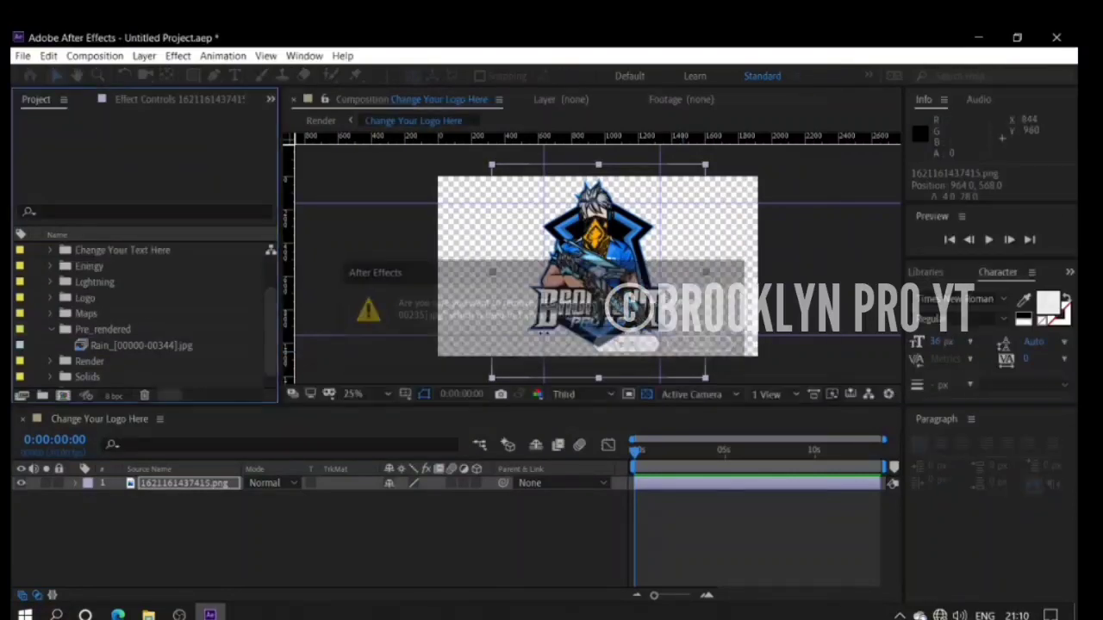
click(208, 344)
key(Delete)
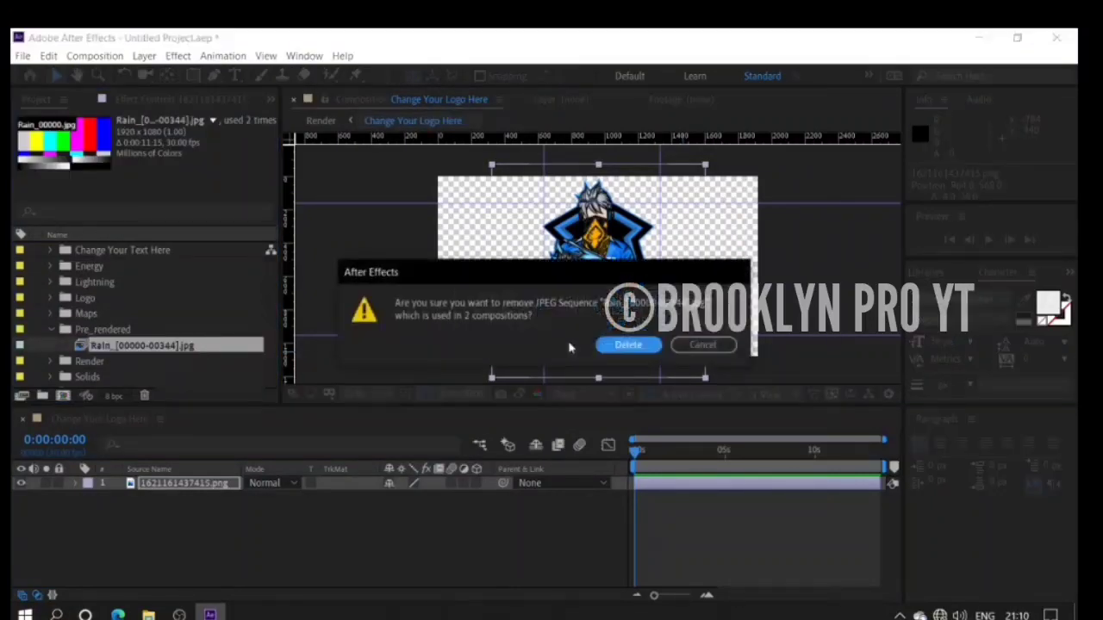
click(627, 345)
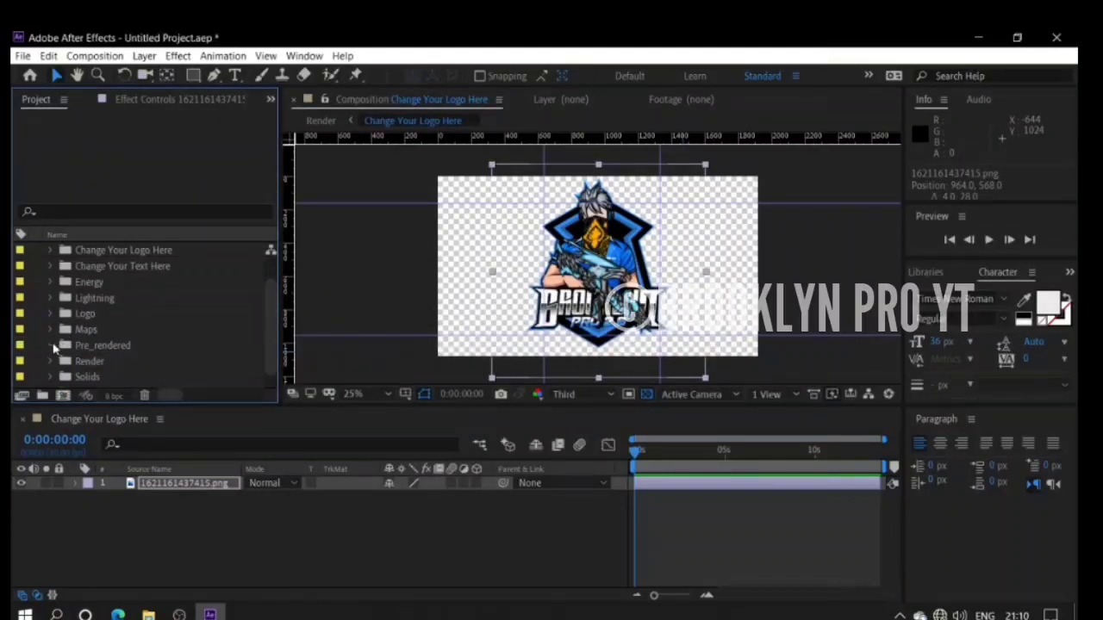
Step: Open the Change Your Text Here composition and delete its Creative Energy text layer
click(50, 361)
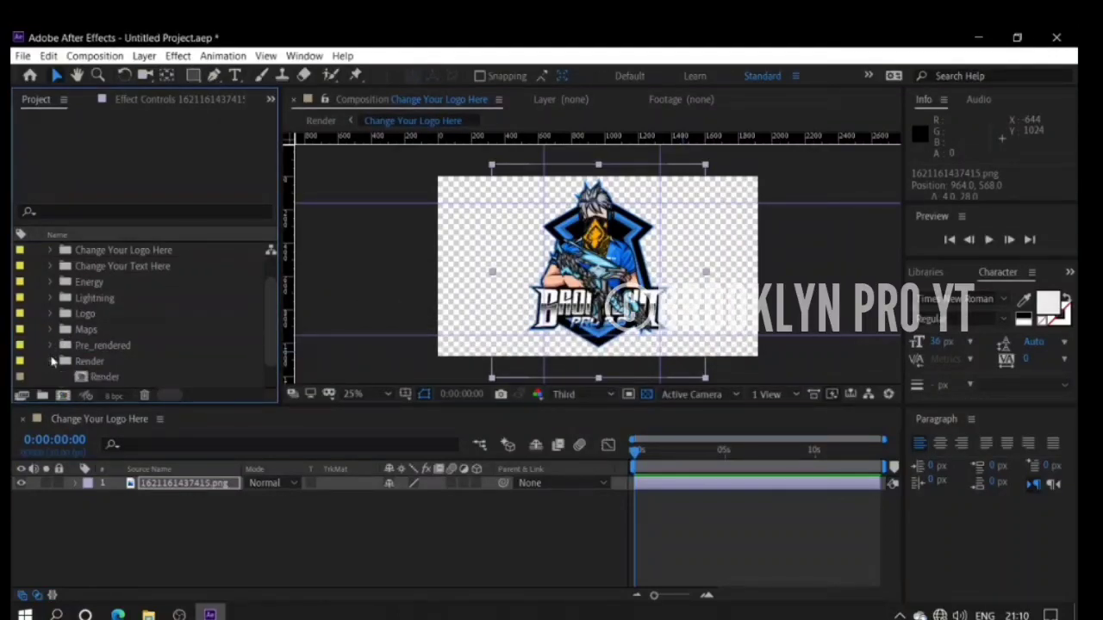
click(50, 266)
double_click(130, 283)
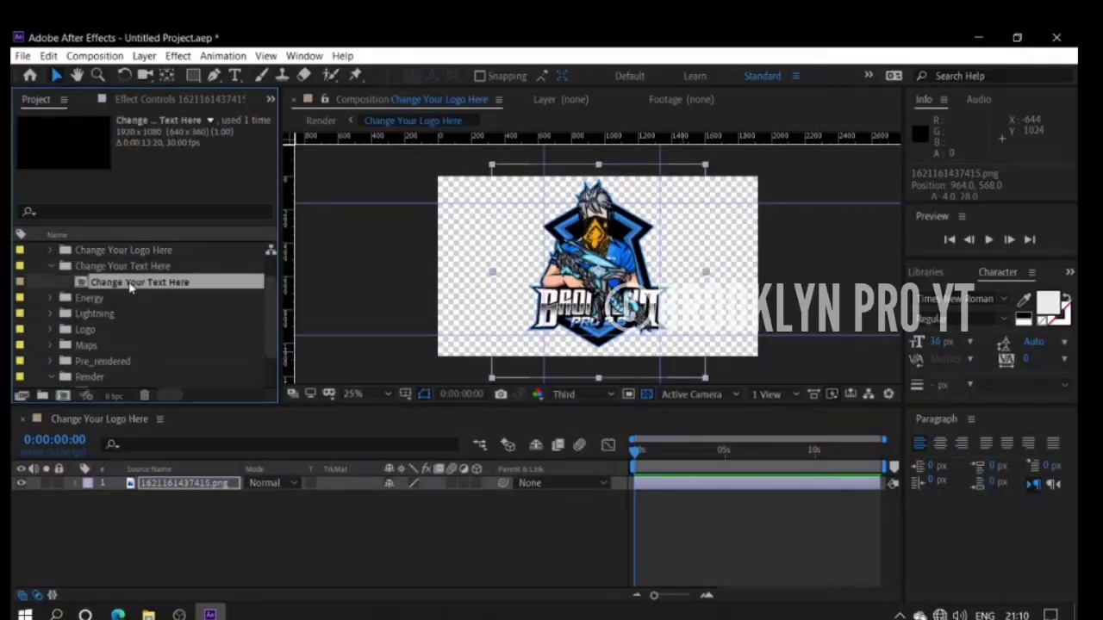
click(183, 486)
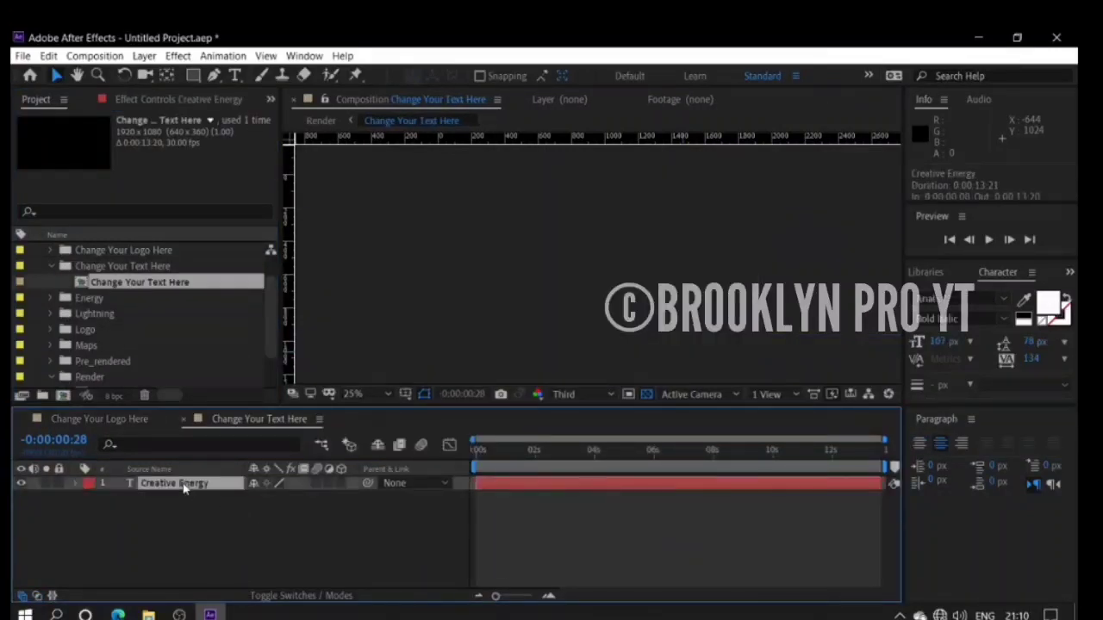
key(Delete)
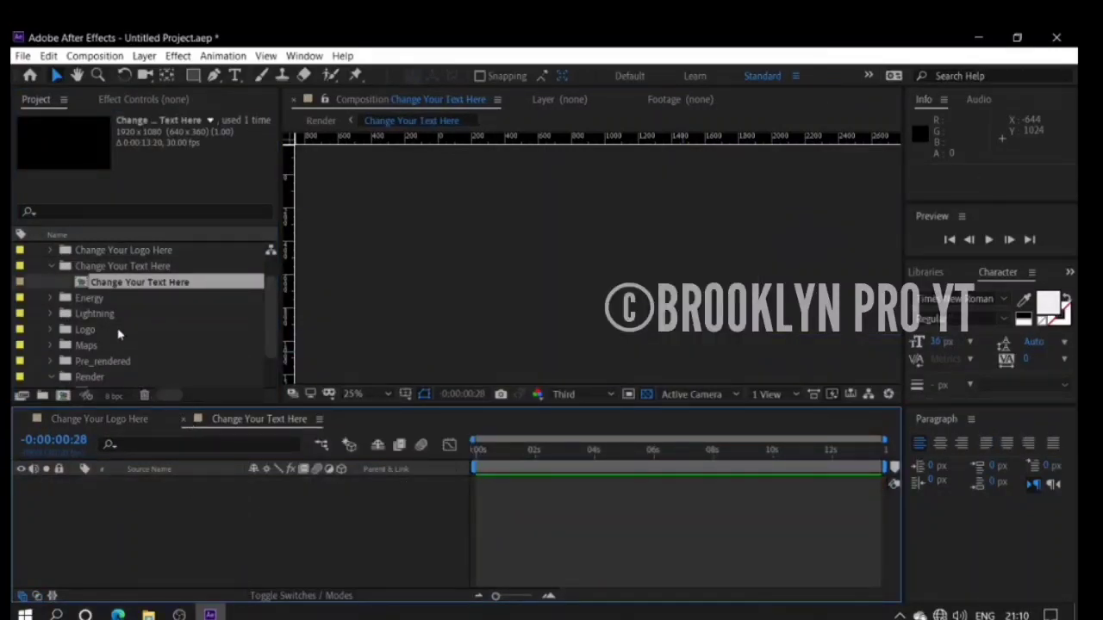
click(51, 267)
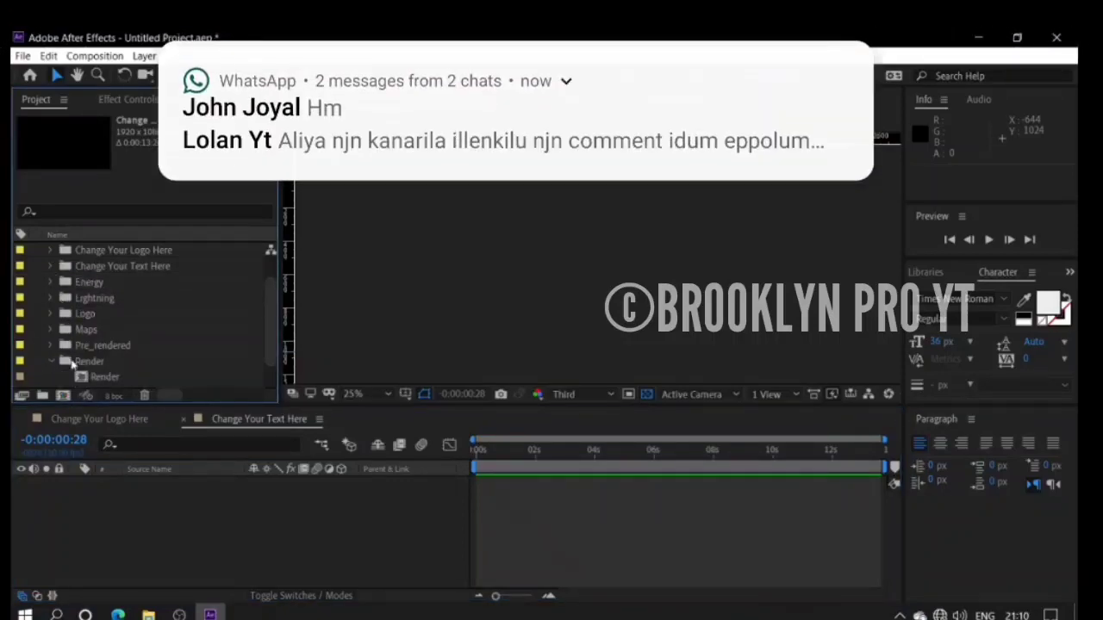
Step: Open the Render composition, widen the timeline and expand the Control layer's effects down to the Energy Color properties
scroll(86, 377, down, 1)
double_click(95, 344)
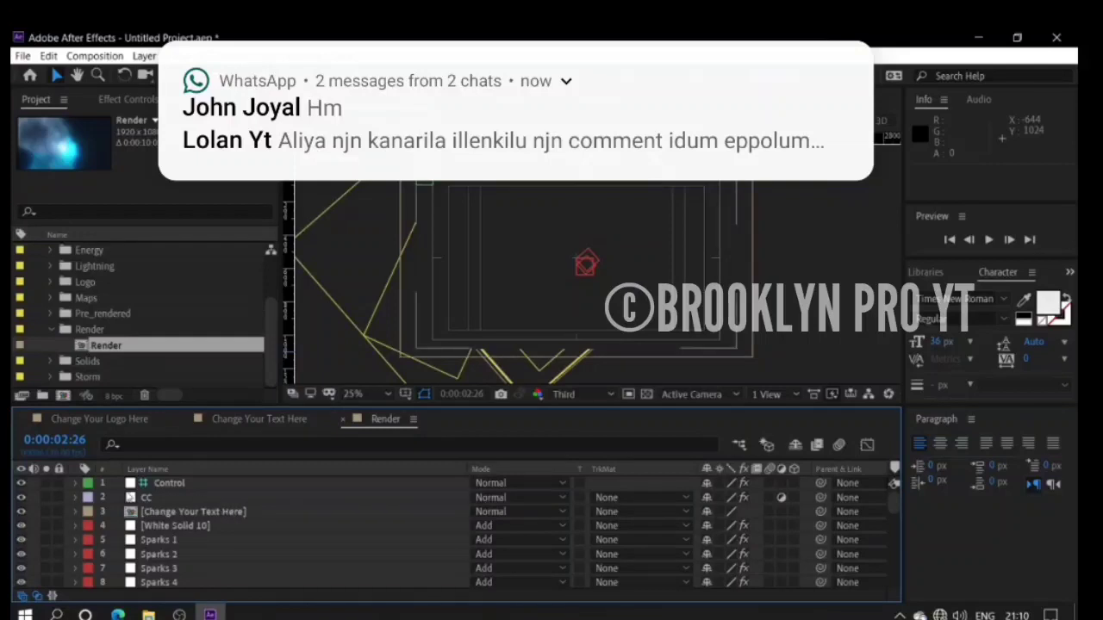
click(75, 483)
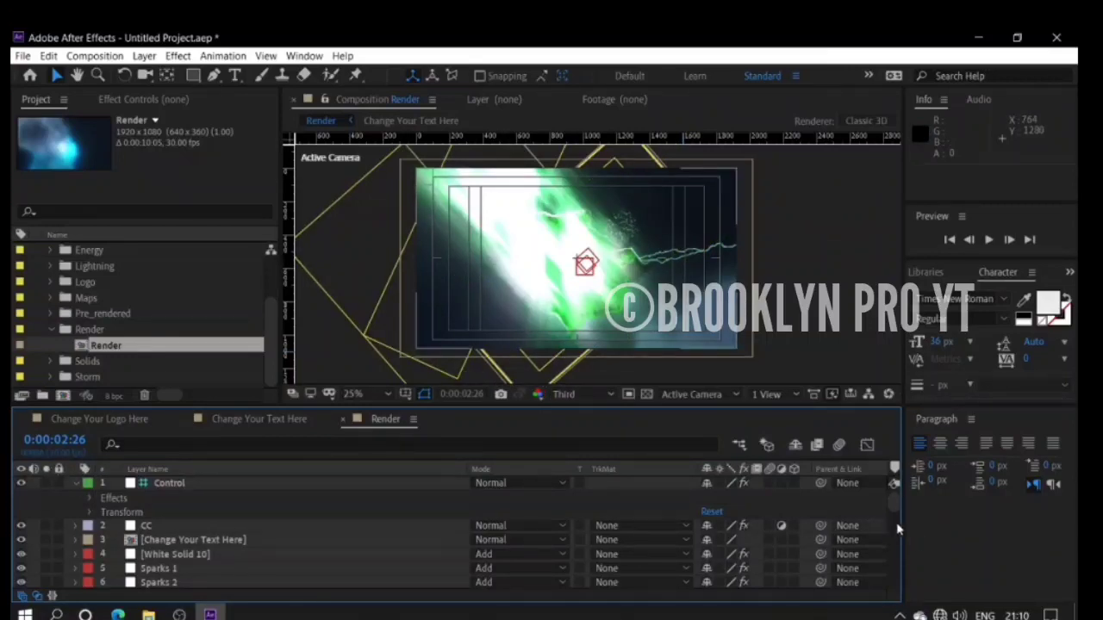
drag(903, 514, 1073, 503)
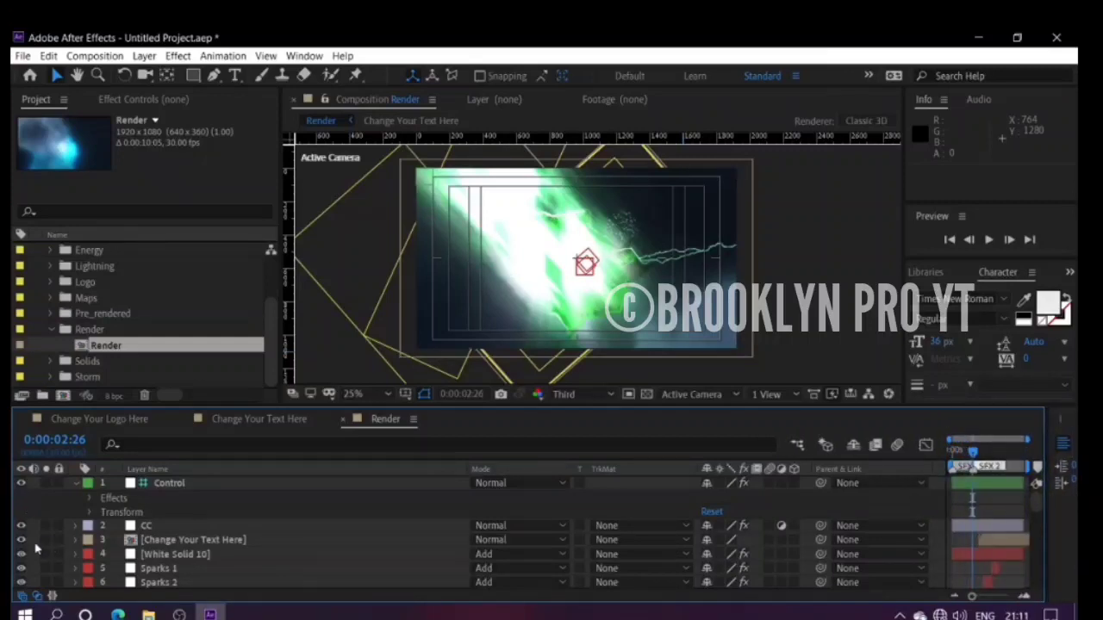
click(90, 499)
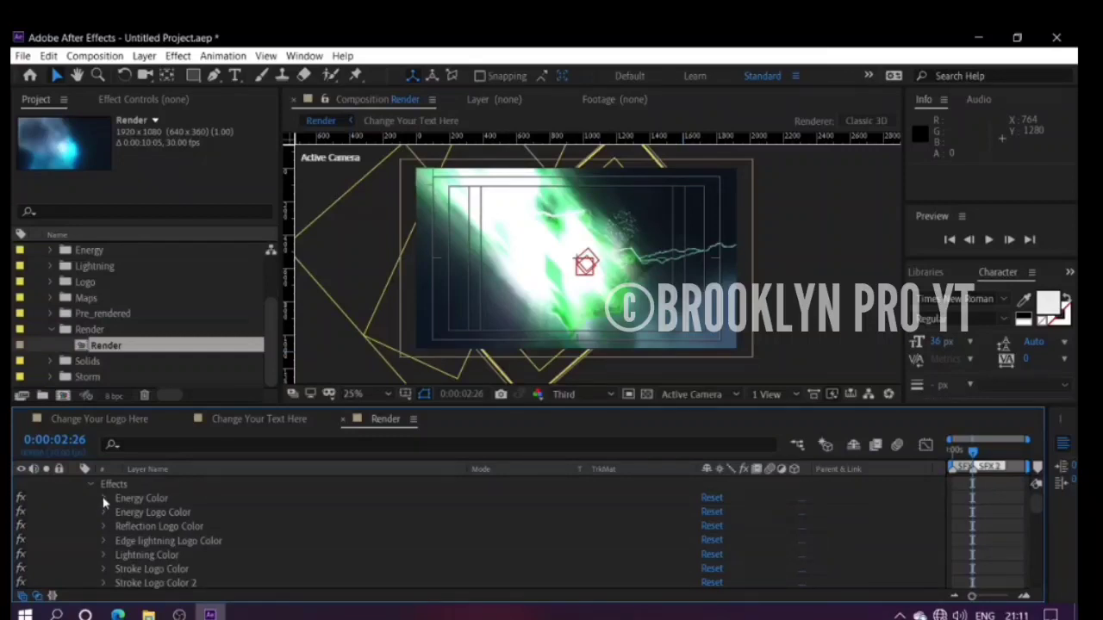
click(104, 498)
Step: Set the current time to 0:00:08:01 and sample the blue of the logo's shirt as the Energy Color
drag(973, 452, 1012, 452)
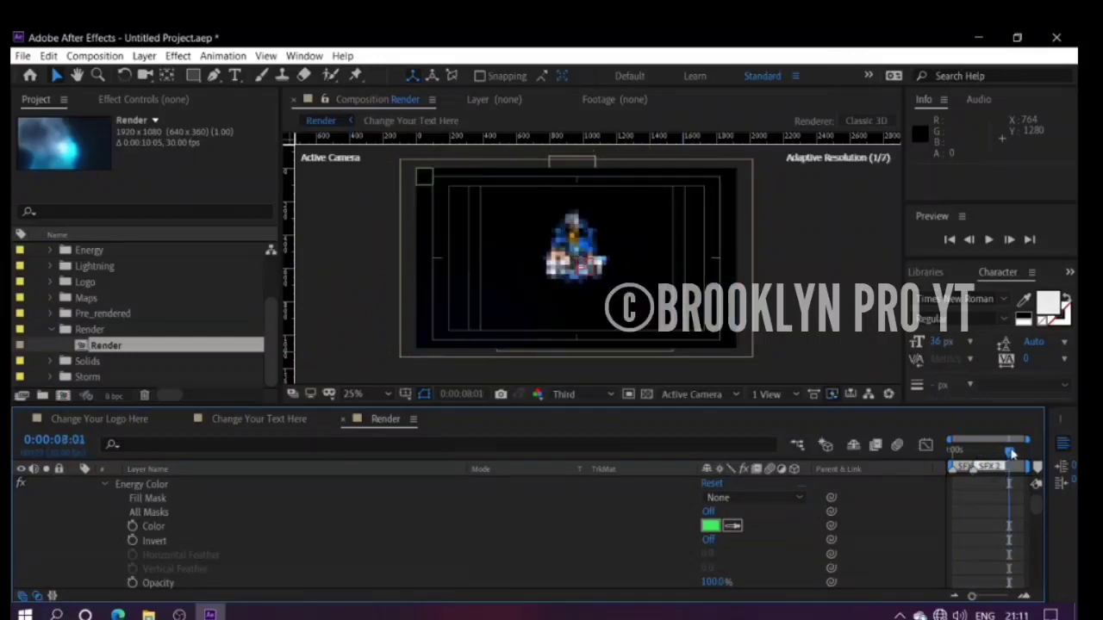
scroll(599, 265, up, 4)
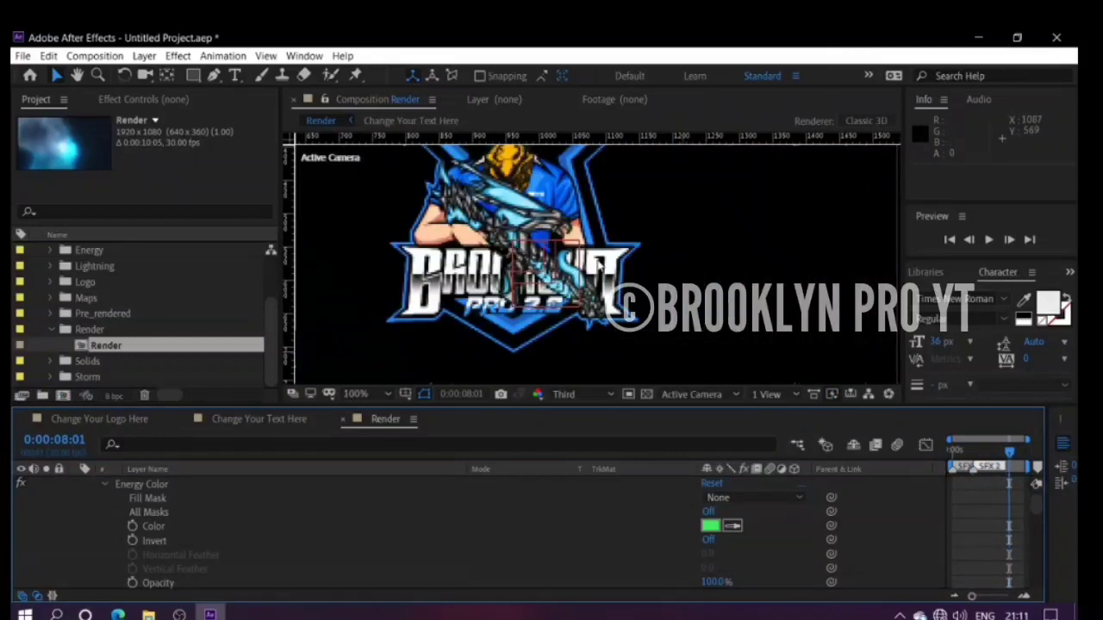
scroll(598, 265, down, 2)
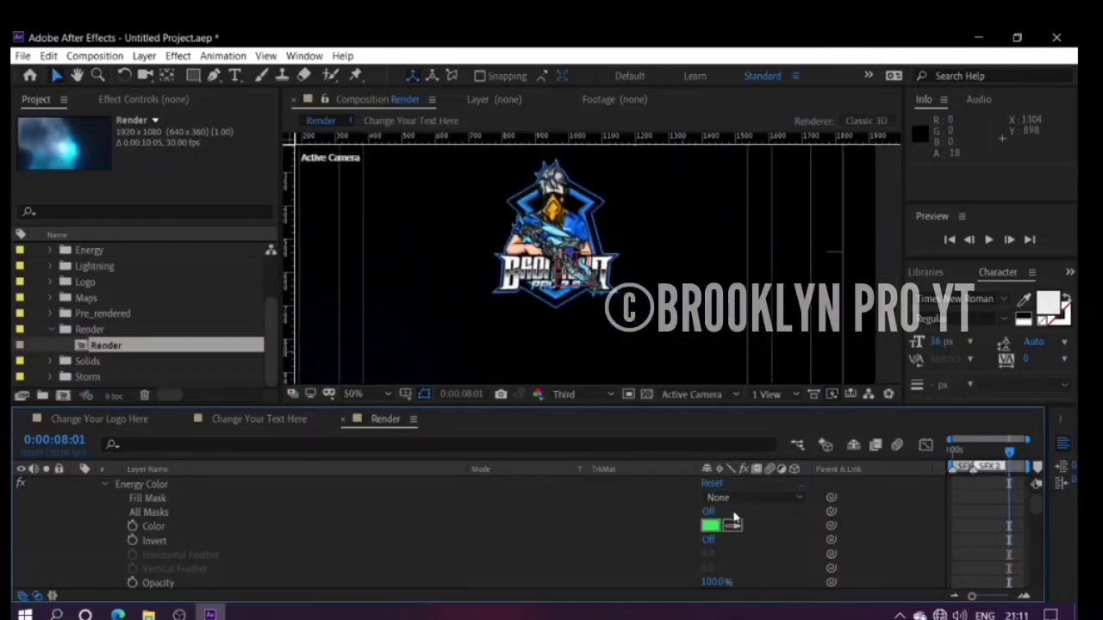
click(734, 527)
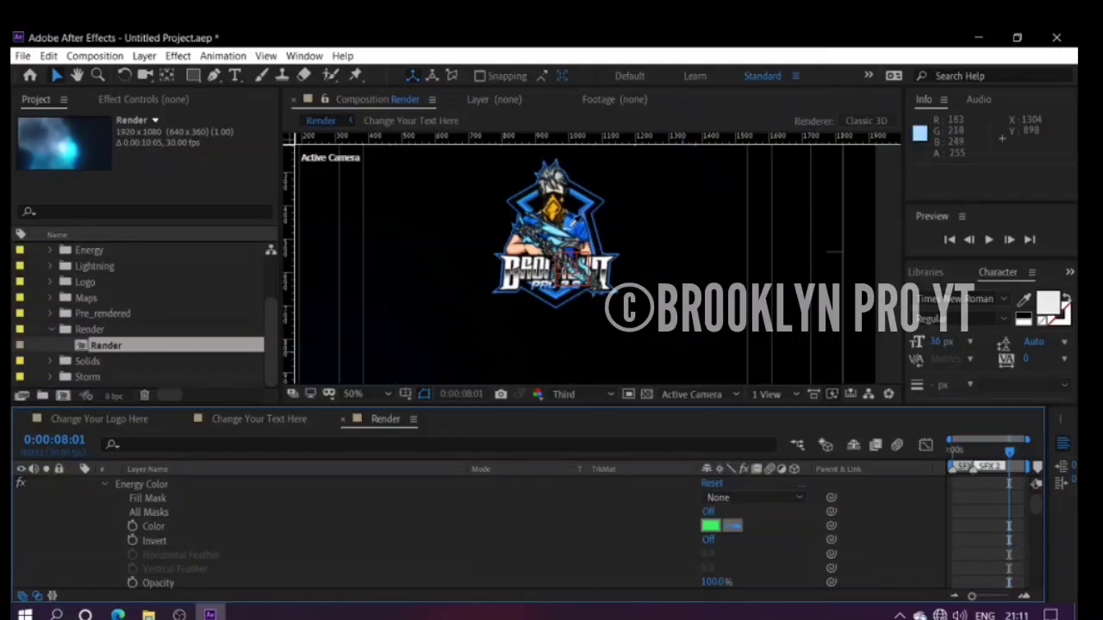
click(570, 232)
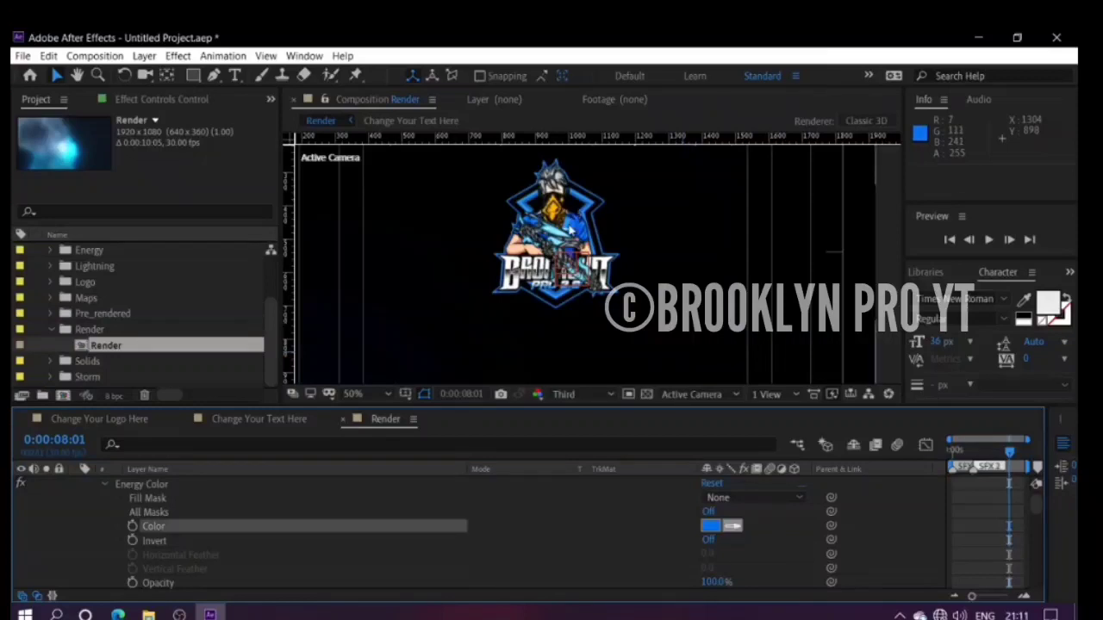
Step: Copy the Energy Color's hex code 076FF1 from its color settings and collapse the effect
click(711, 526)
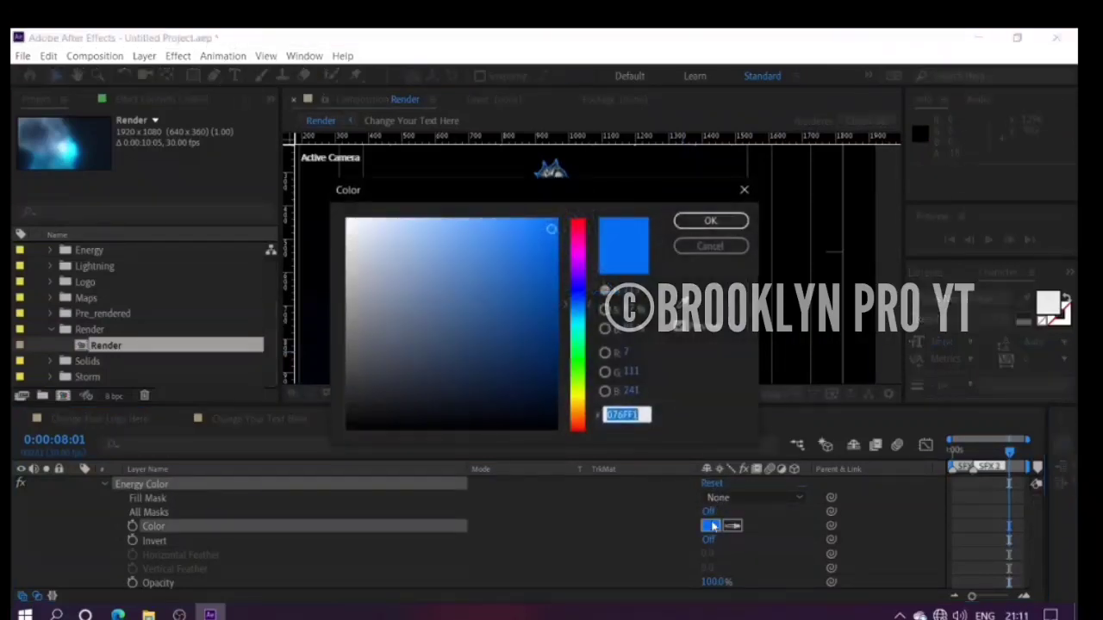
click(639, 414)
drag(638, 414, 606, 415)
right_click(619, 415)
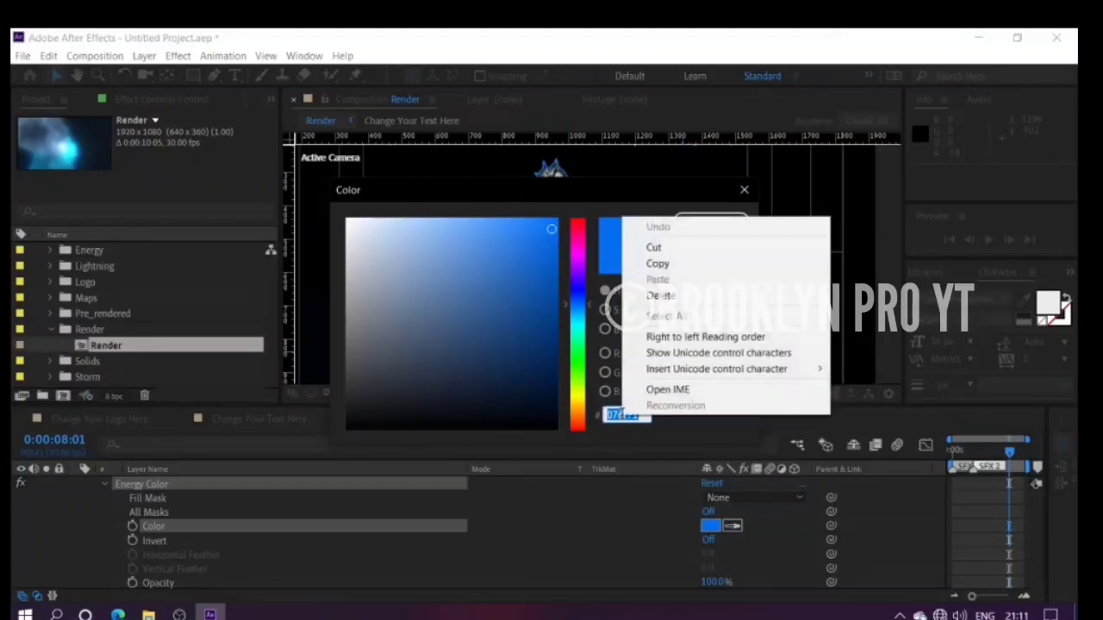
click(706, 264)
click(709, 222)
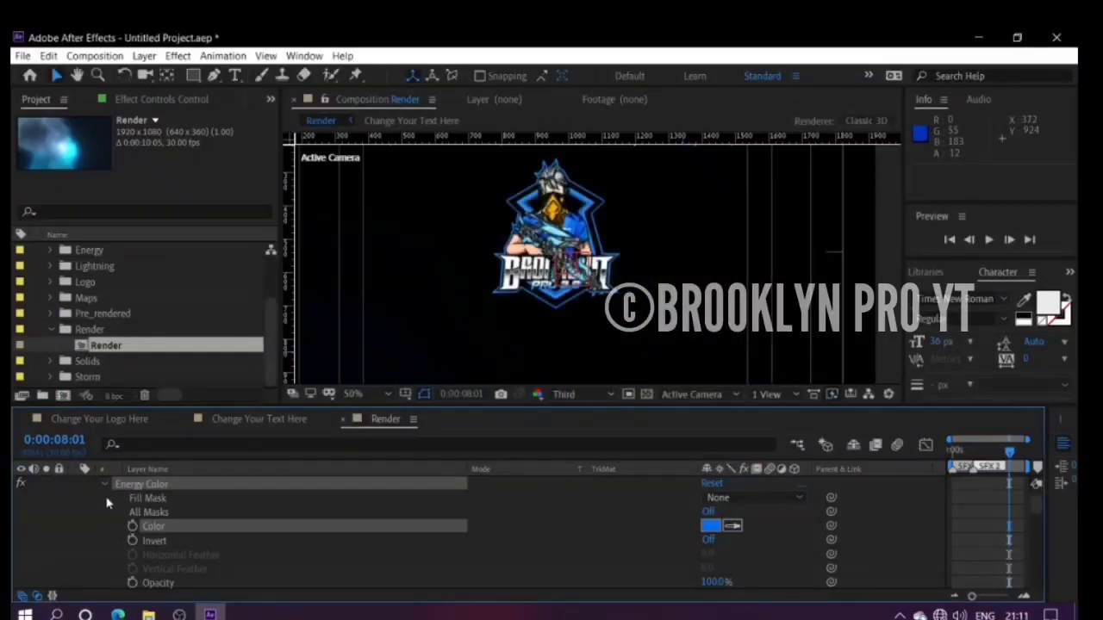
click(105, 485)
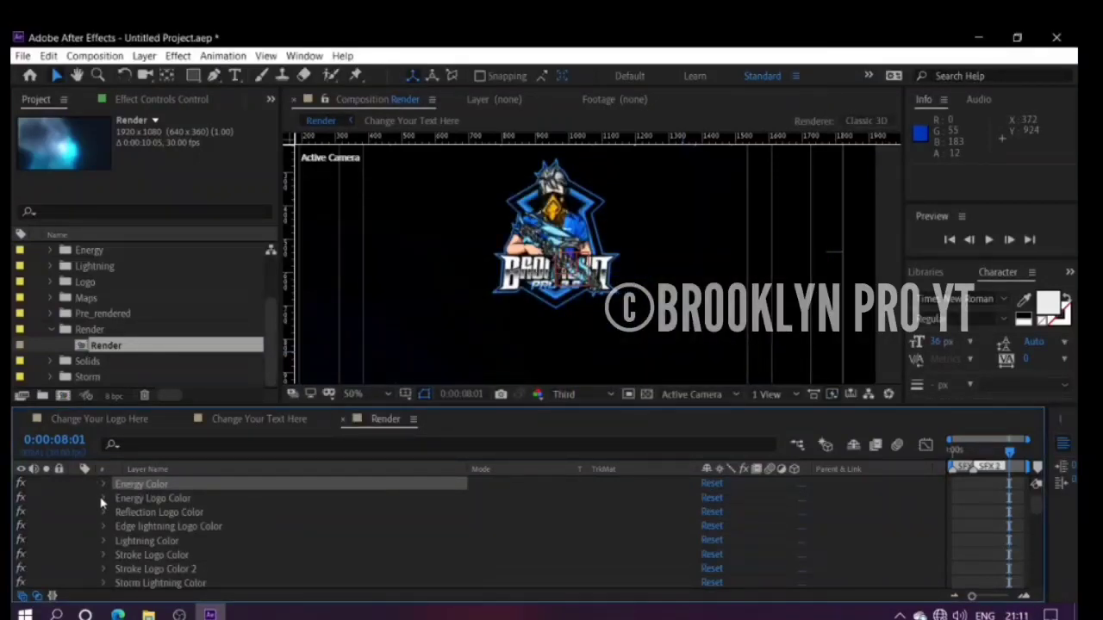
Step: Set the Energy Logo Color effect's color to the copied hex code 076FF1 and collapse the effect
click(103, 500)
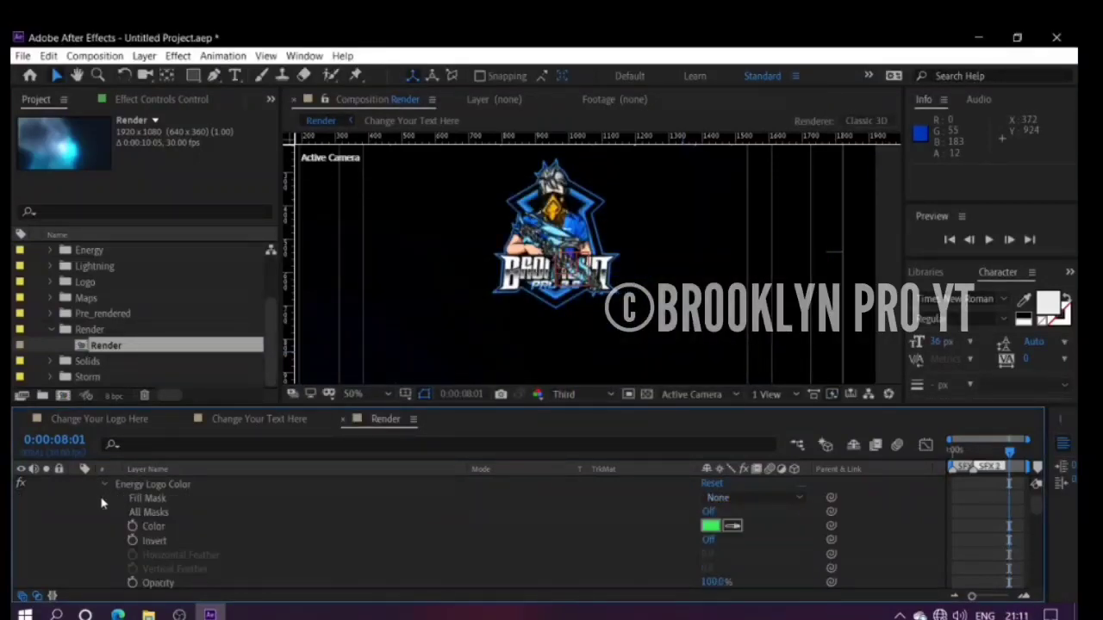
click(710, 525)
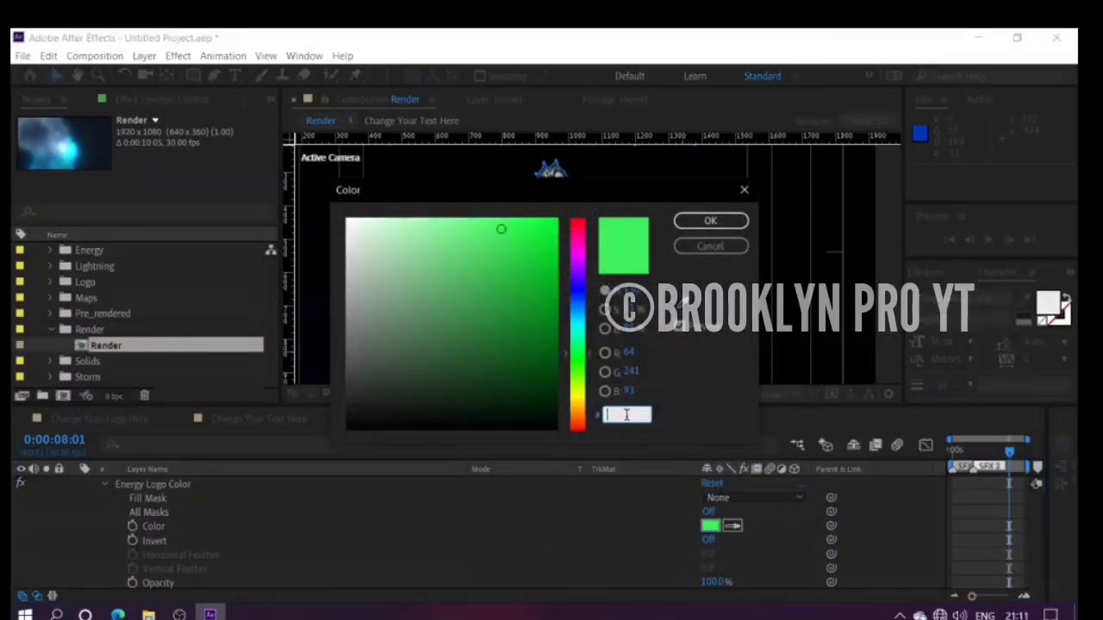
right_click(626, 415)
click(688, 278)
click(712, 223)
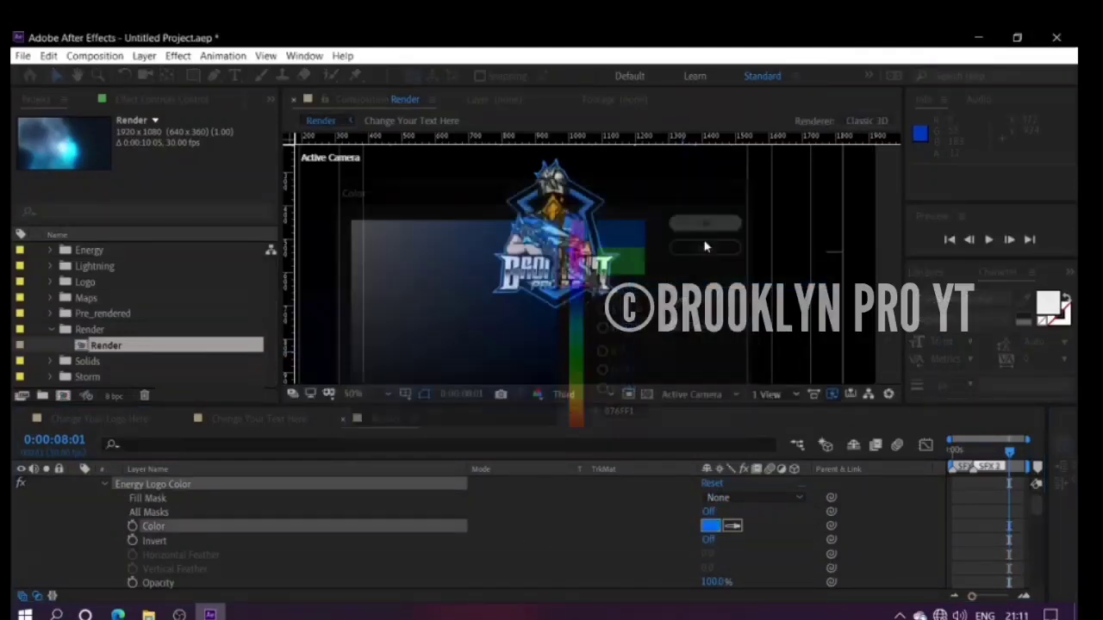
click(104, 485)
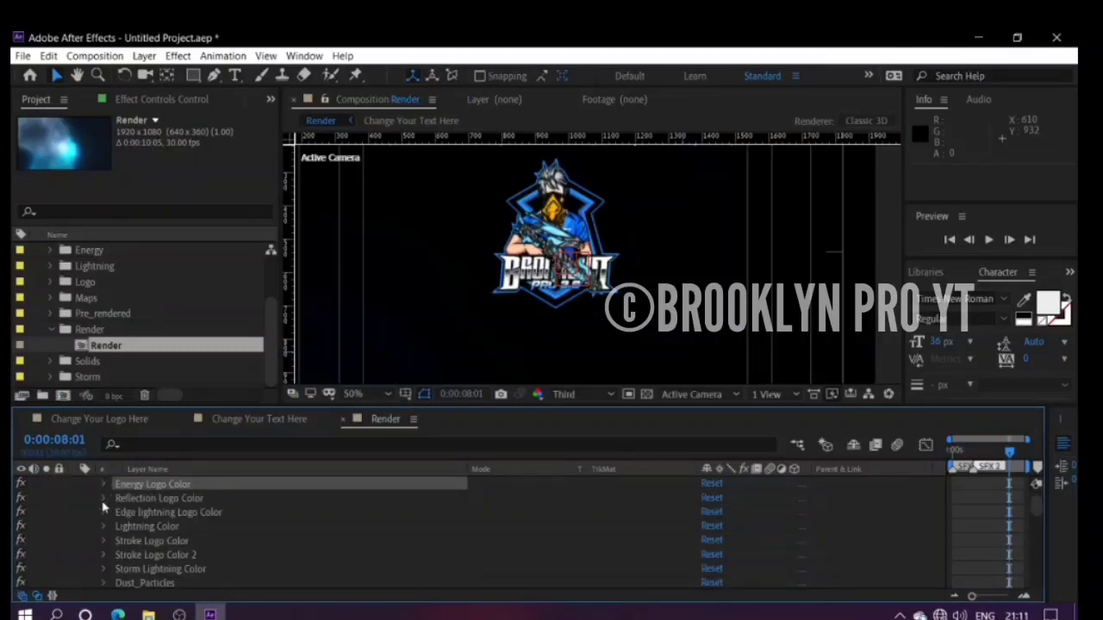
Step: Set the Reflection Logo Color effect's color to the copied hex code 076FF1 and collapse the effect
click(103, 499)
click(710, 526)
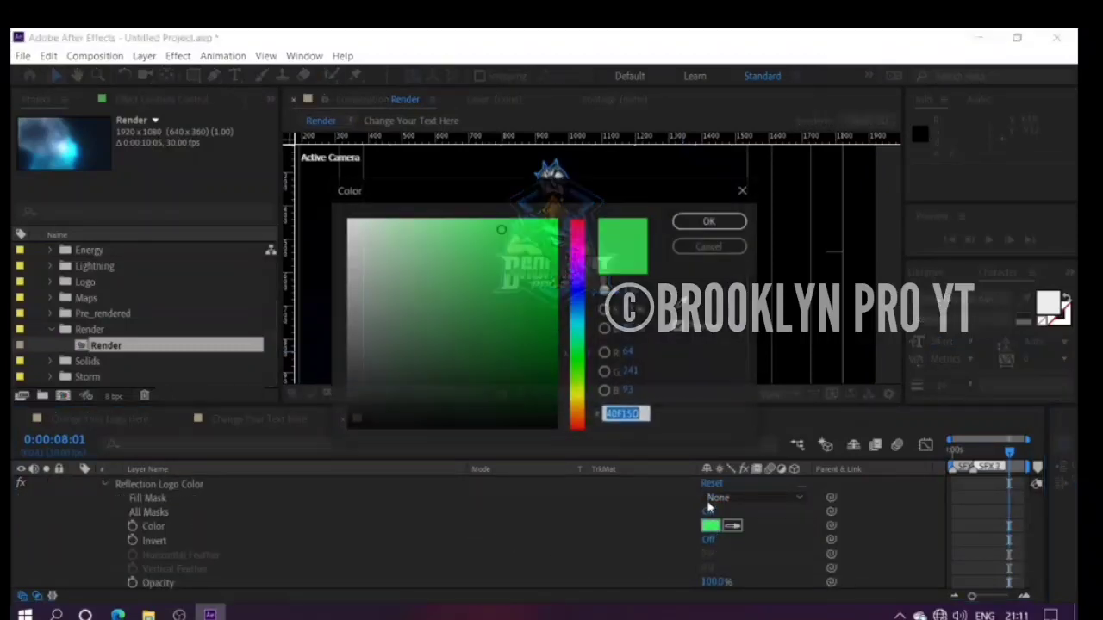
key(BackSpace)
right_click(646, 415)
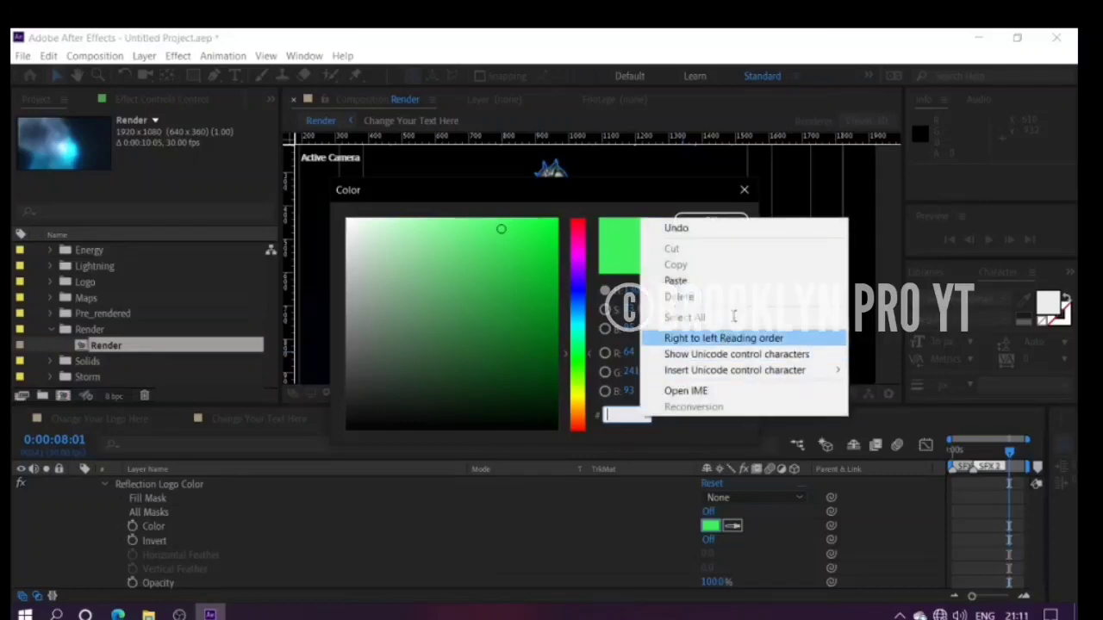
click(676, 281)
click(708, 222)
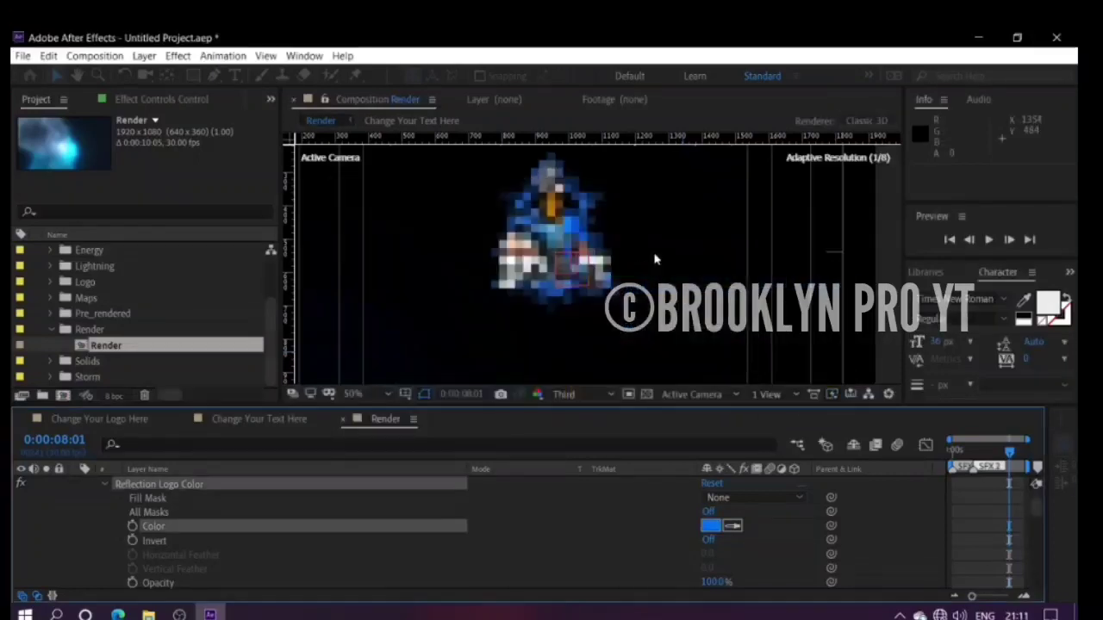
click(103, 484)
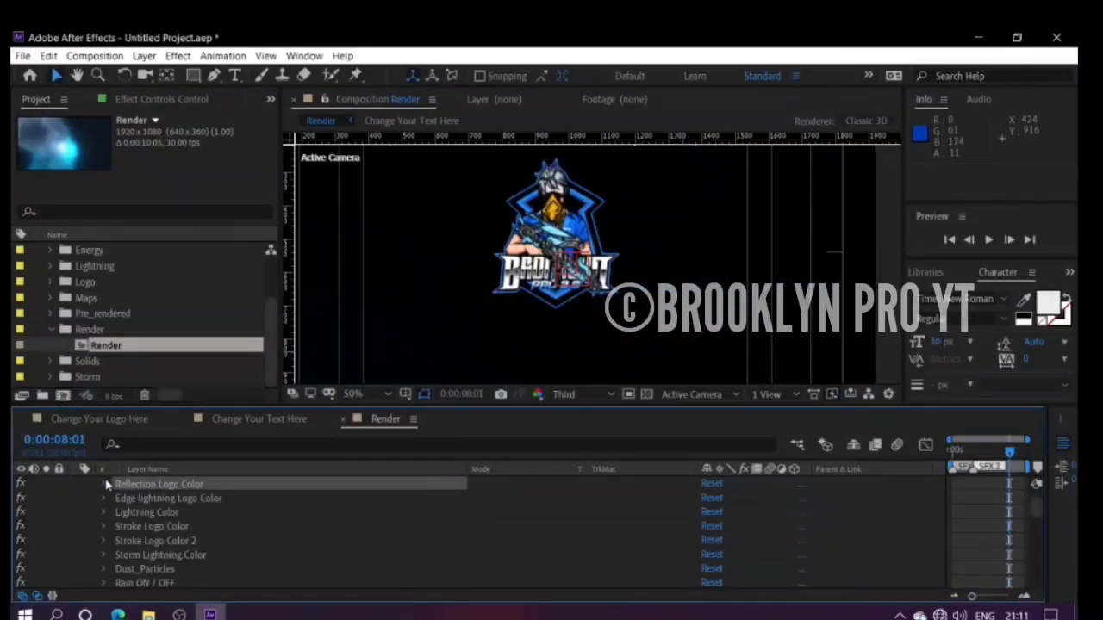
Step: Set the Edge lightning Logo Color effect's color to the copied hex code 076FF1 and collapse the effect
click(104, 499)
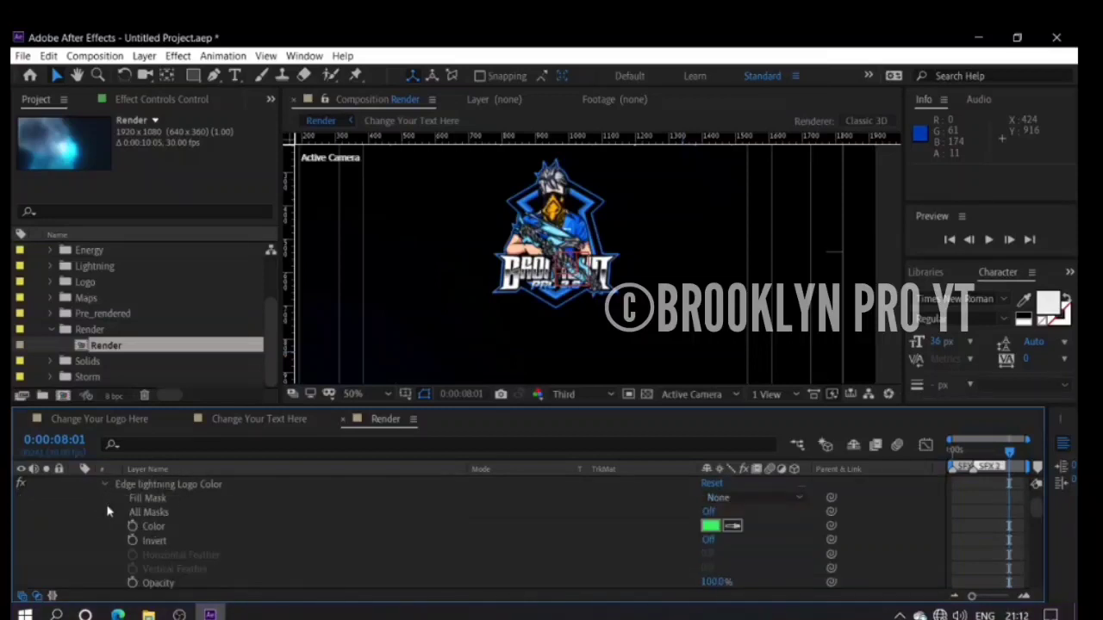
click(709, 525)
key(BackSpace)
right_click(627, 412)
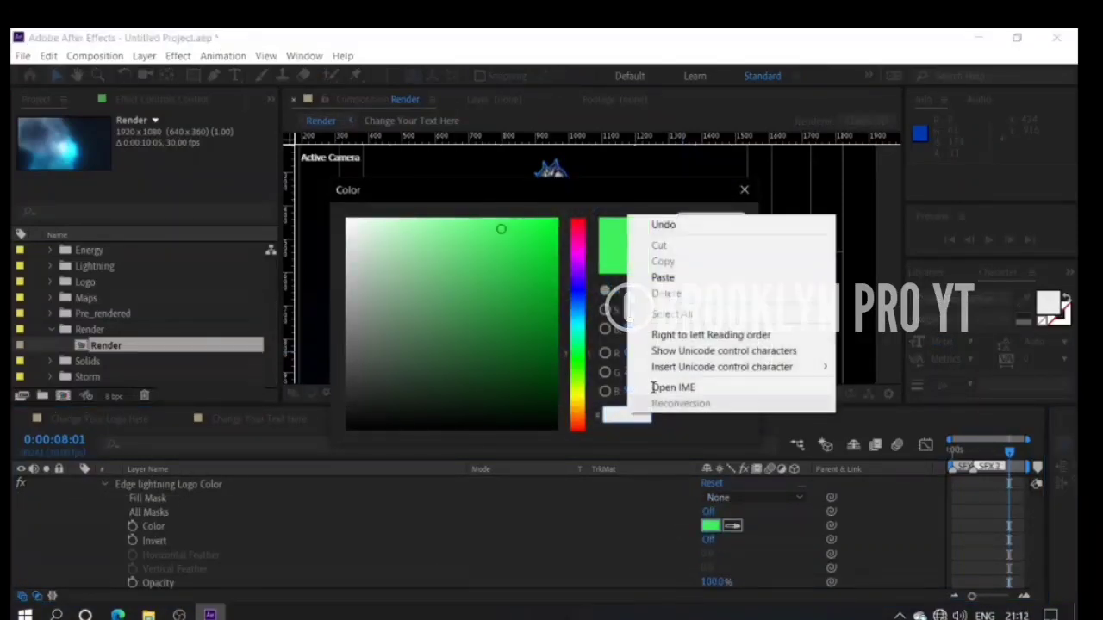
click(729, 276)
click(710, 221)
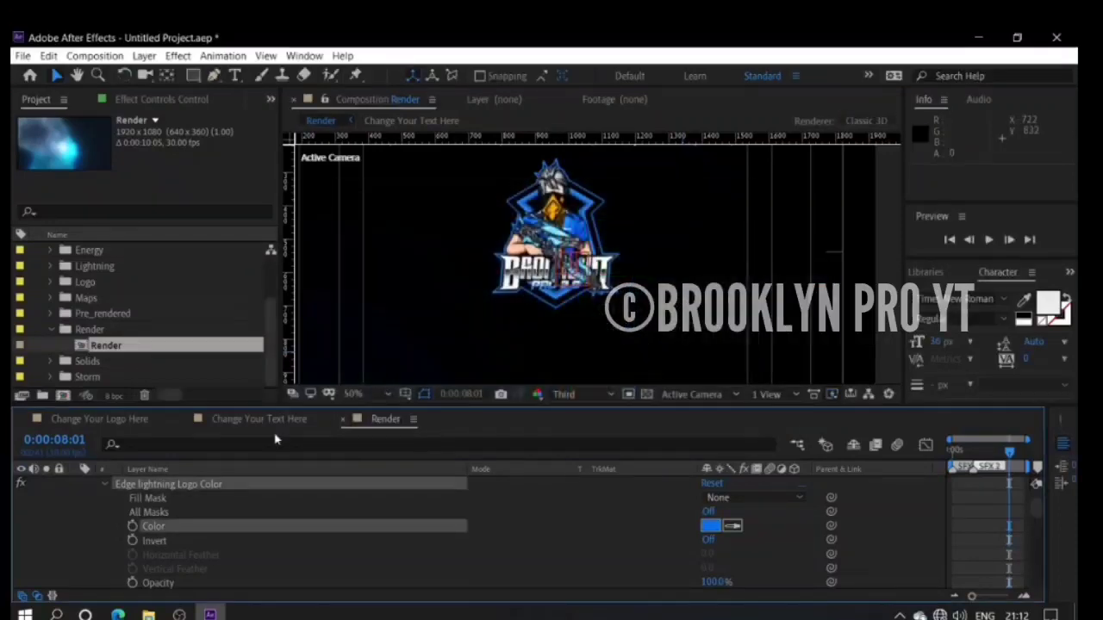
click(102, 486)
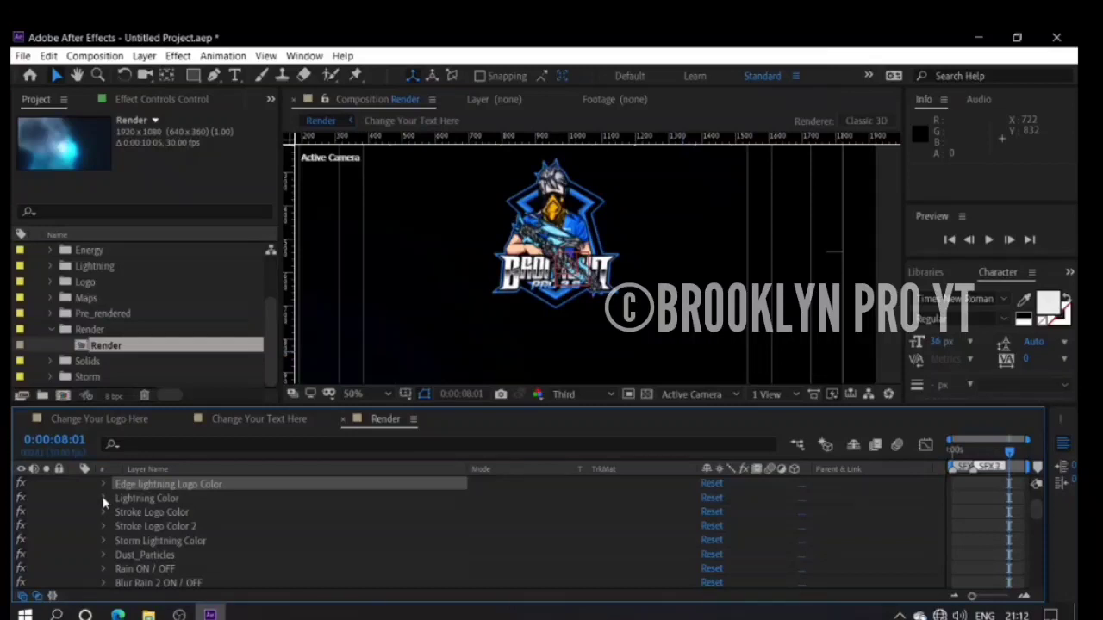
Step: Set the Lightning Color effect's color to the copied hex code 076FF1 and collapse the effect
click(104, 499)
click(710, 525)
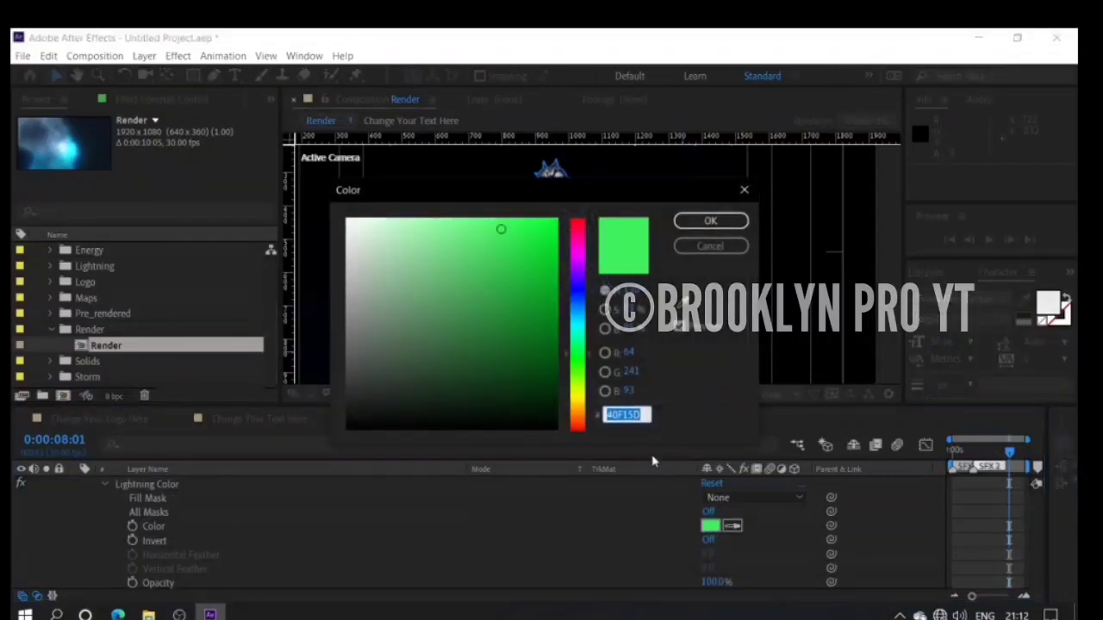
click(628, 415)
right_click(628, 414)
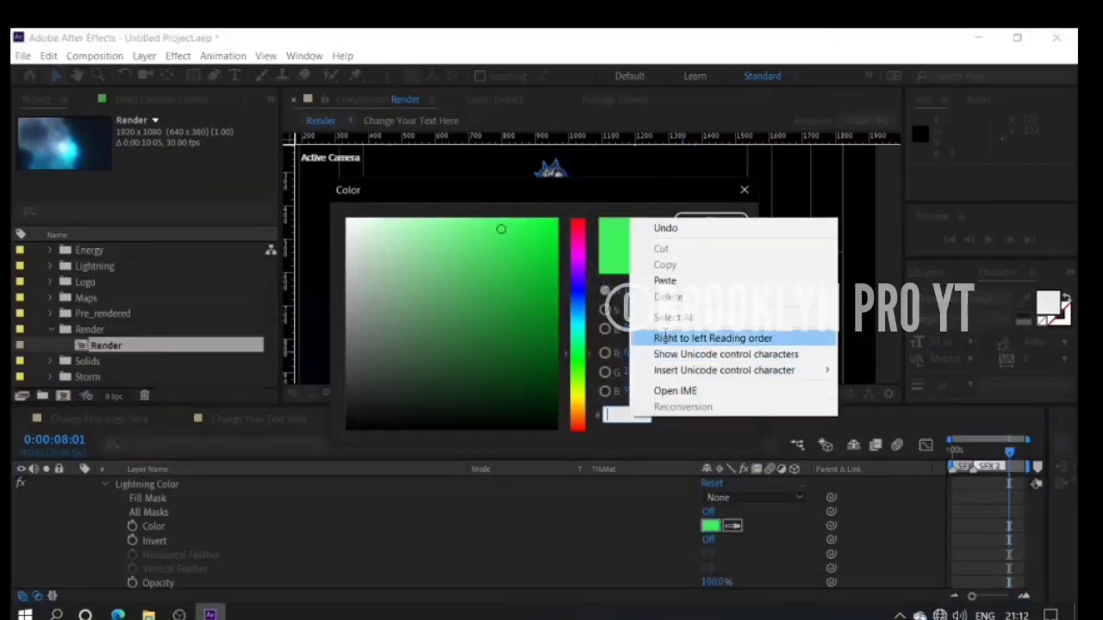
click(668, 284)
click(708, 222)
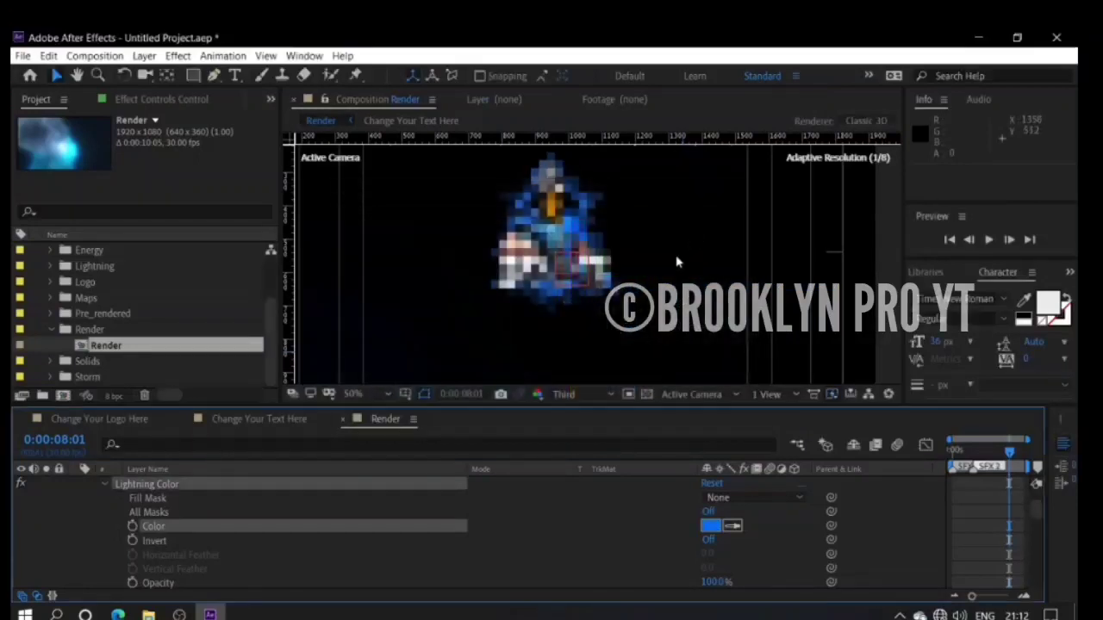
click(107, 485)
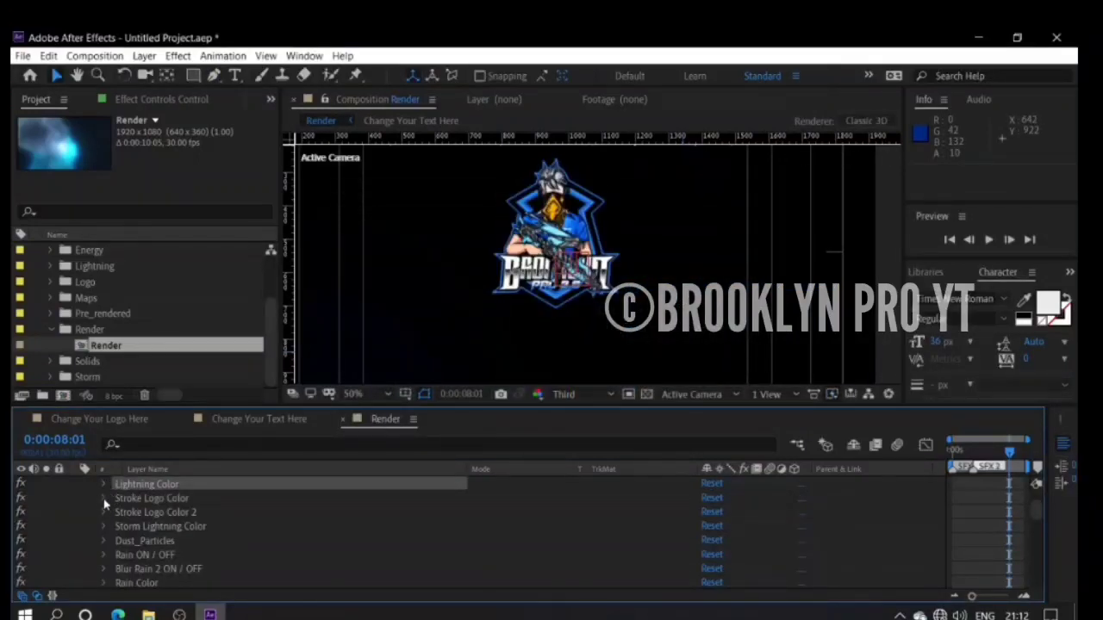
Step: Set the Stroke Logo Color effect's color to the copied hex code 076FF1 and collapse the effect
click(105, 498)
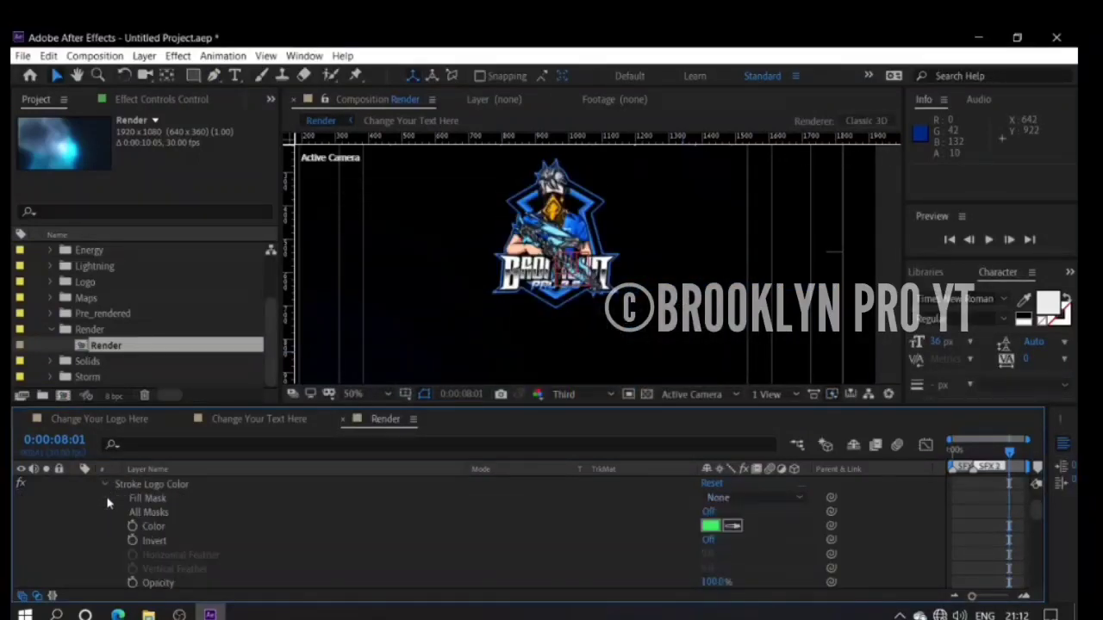
click(710, 525)
key(BackSpace)
right_click(631, 413)
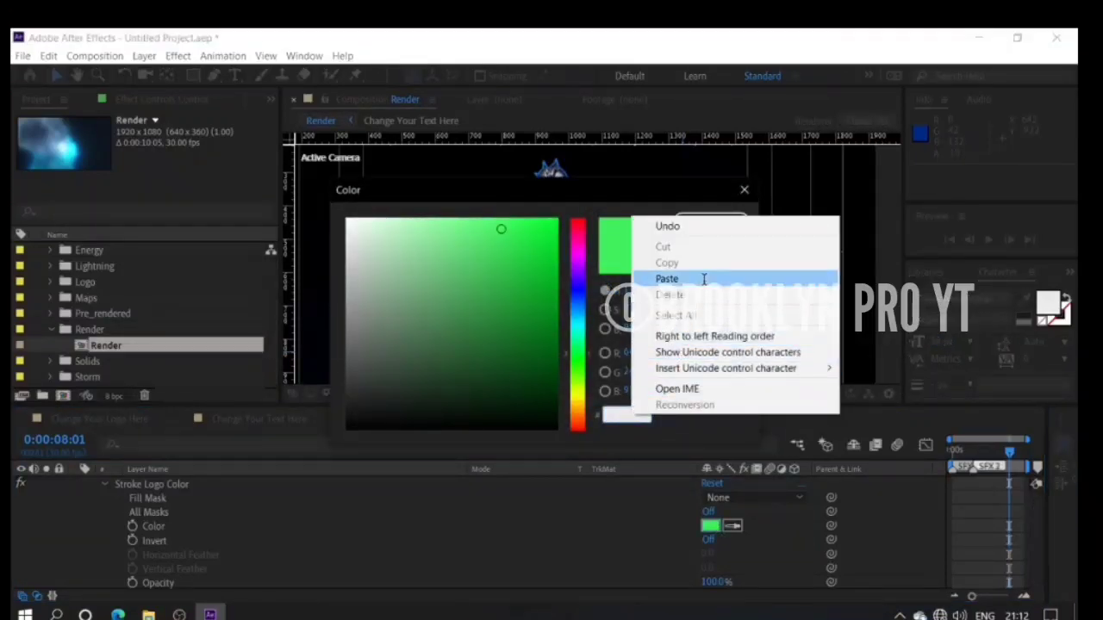
click(668, 278)
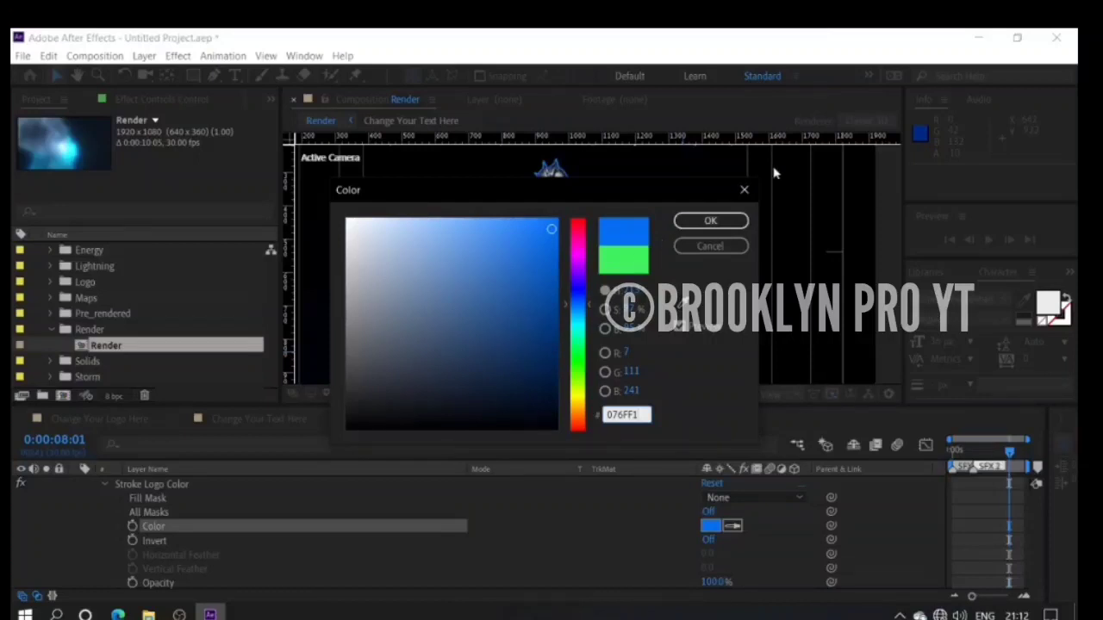
click(710, 221)
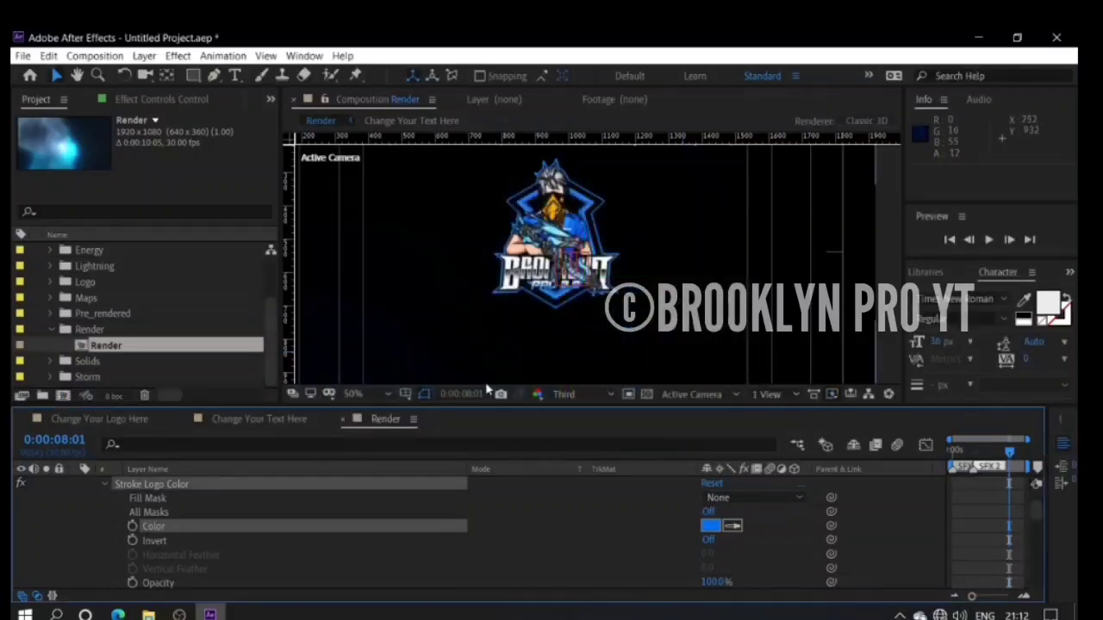
click(106, 484)
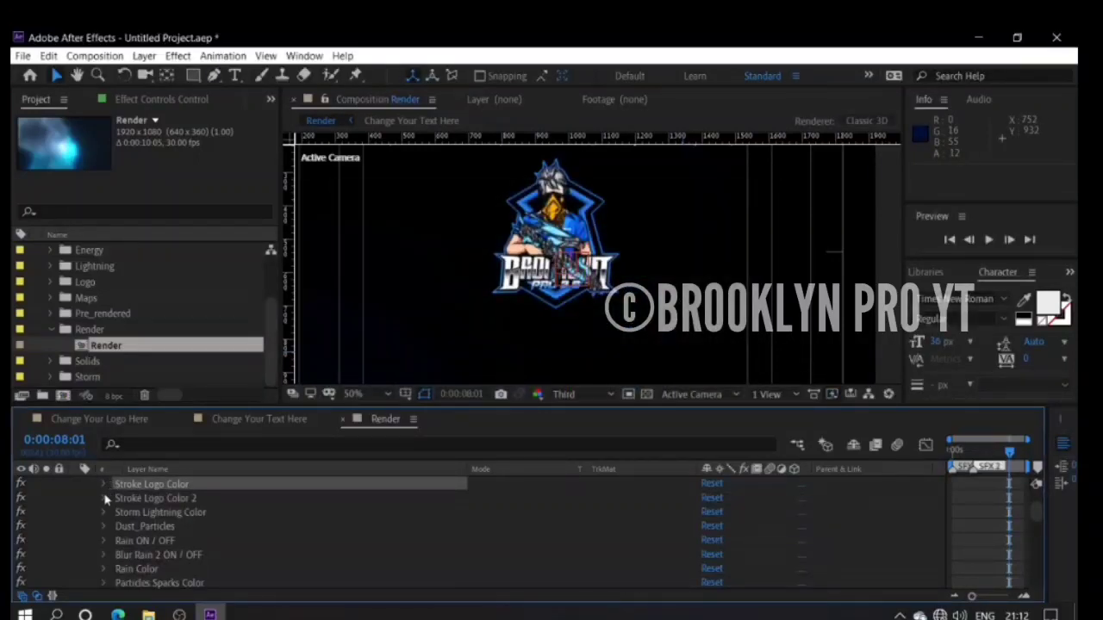
Step: Set the Stroke Logo Color 2 effect's color to the copied hex code 076FF1 and collapse the effect
click(103, 499)
click(712, 525)
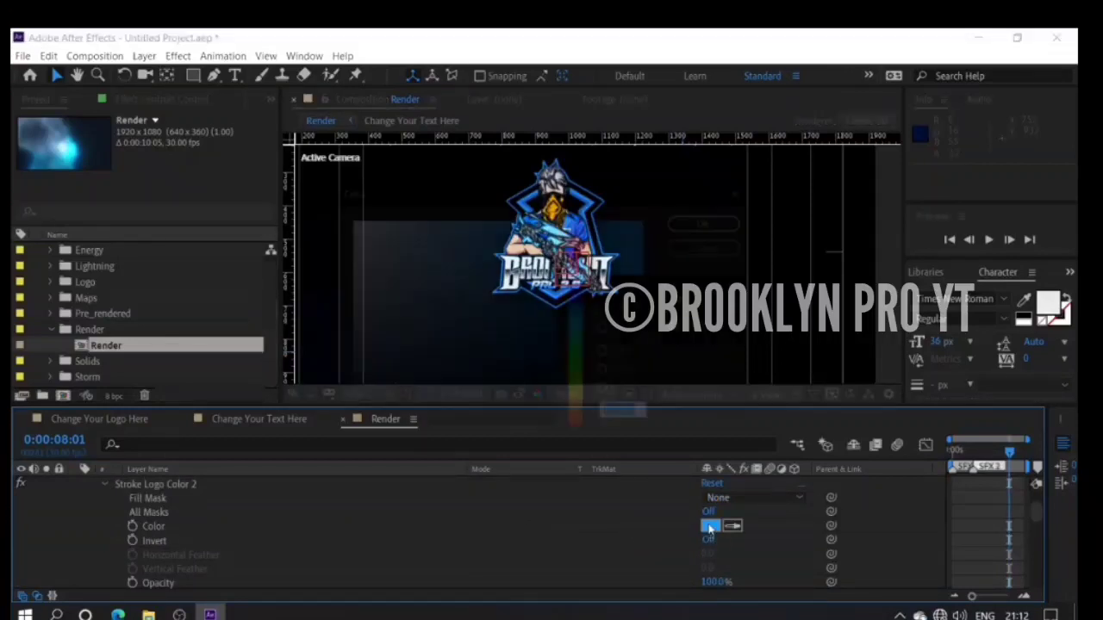
right_click(622, 415)
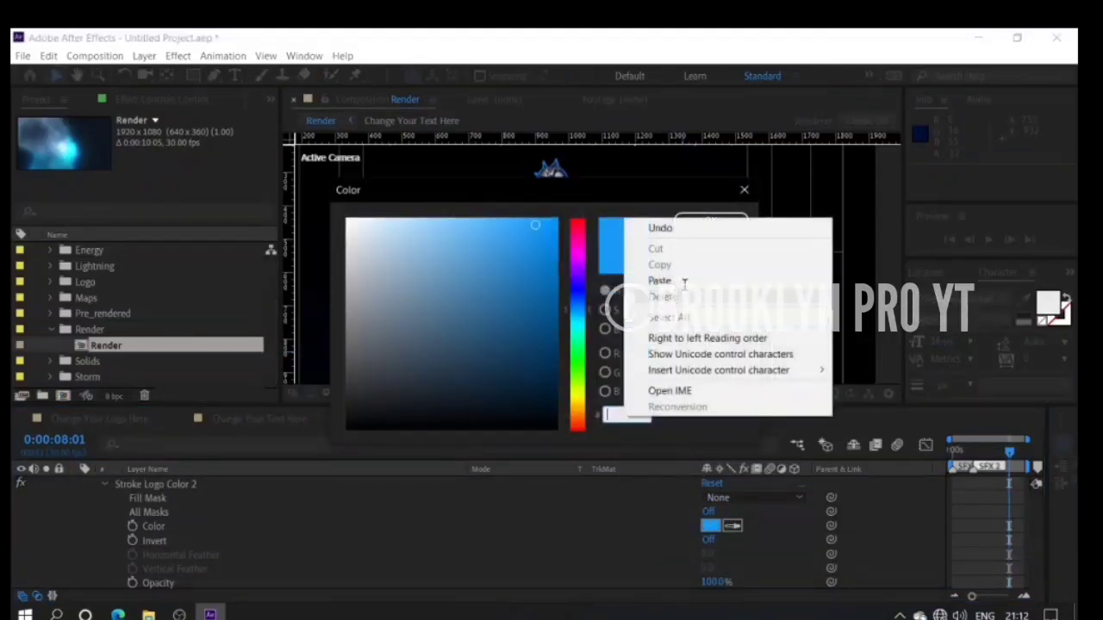
click(689, 280)
click(710, 222)
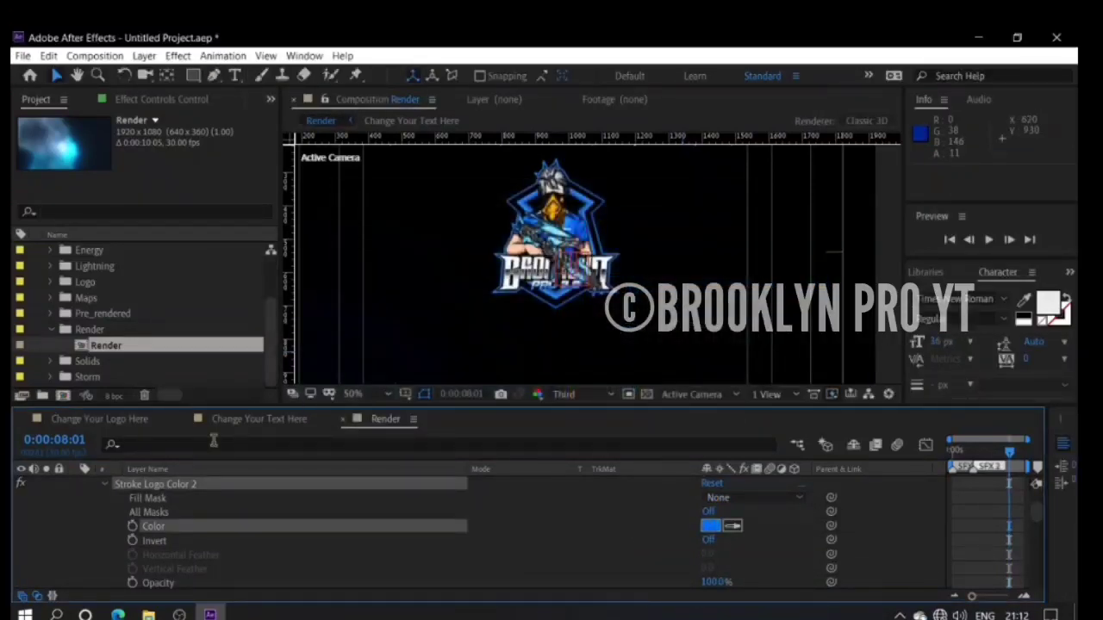
click(109, 488)
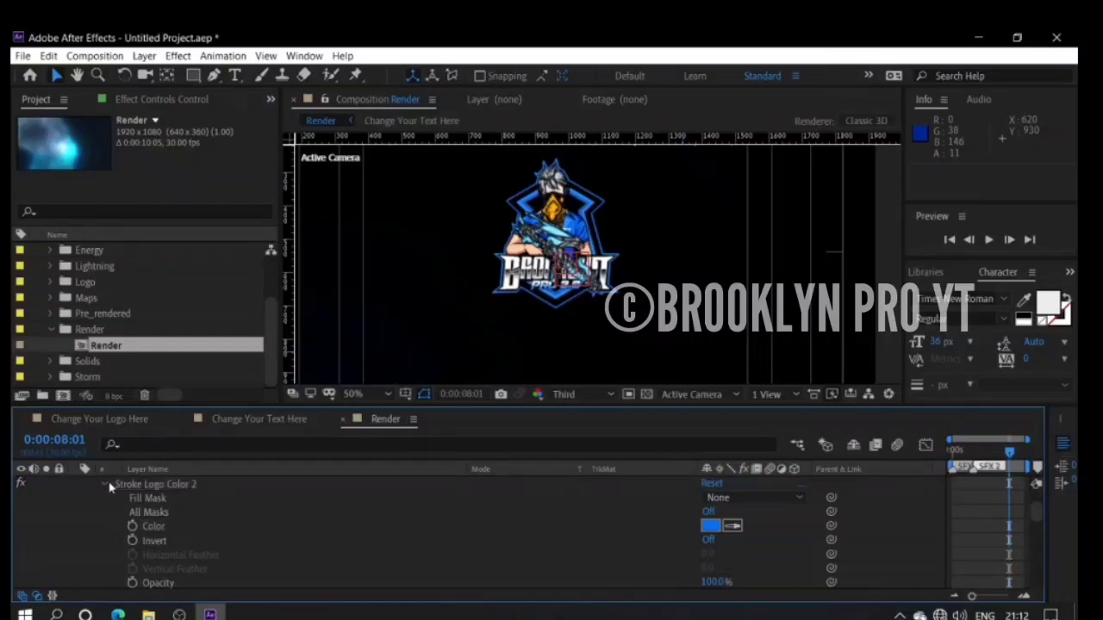
click(103, 485)
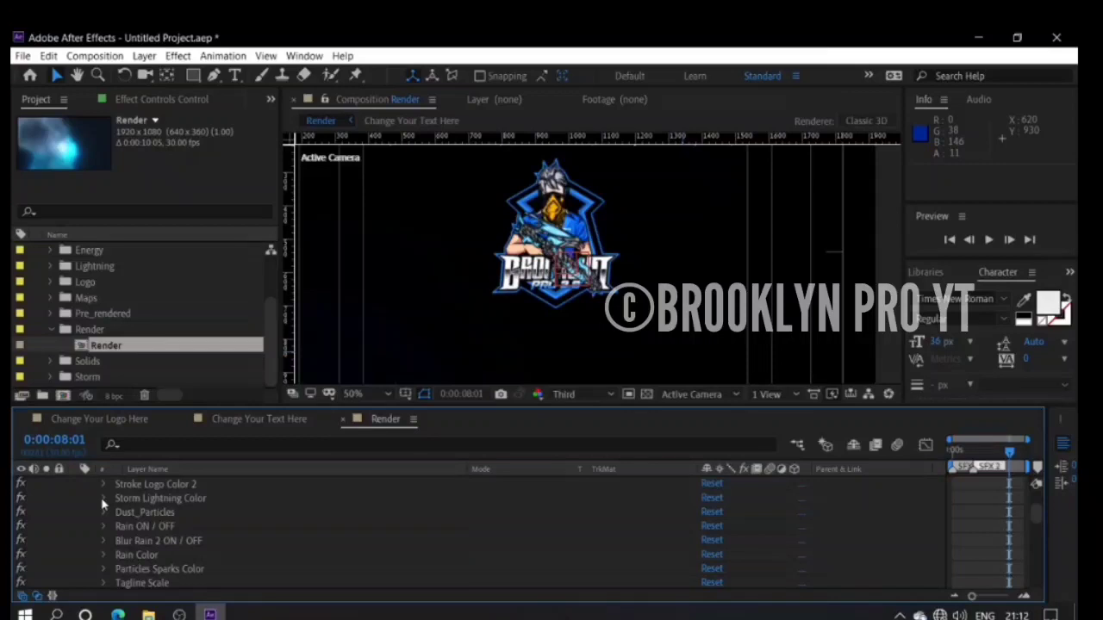
Step: Set Map White To in the Storm Lightning Color effect to the copied hex code 076FF1 and collapse the effect
click(103, 499)
click(710, 525)
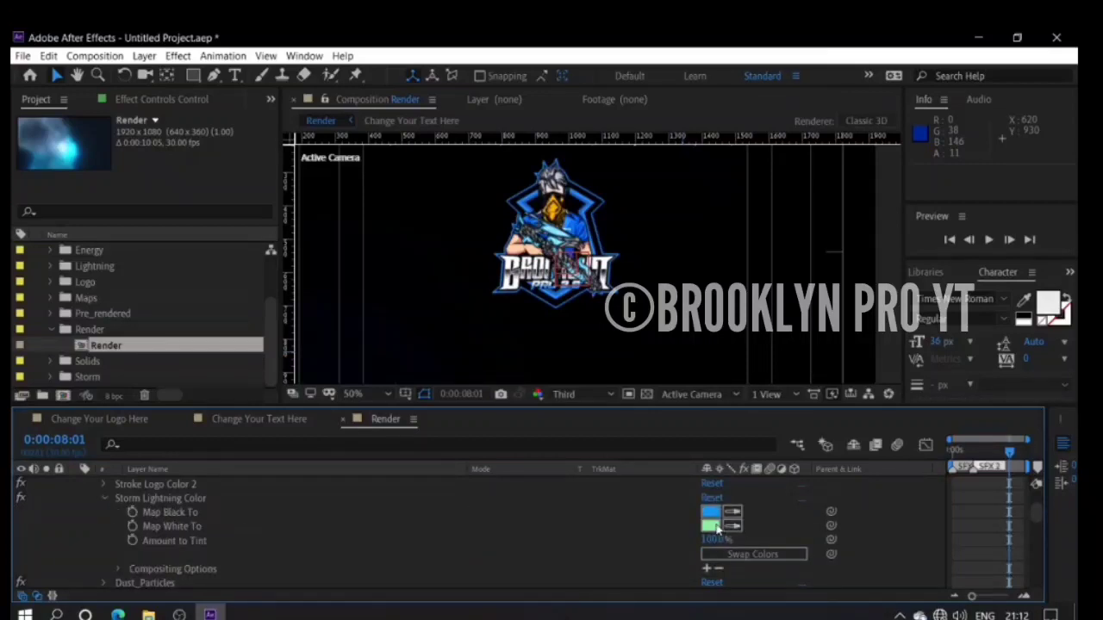
key(BackSpace)
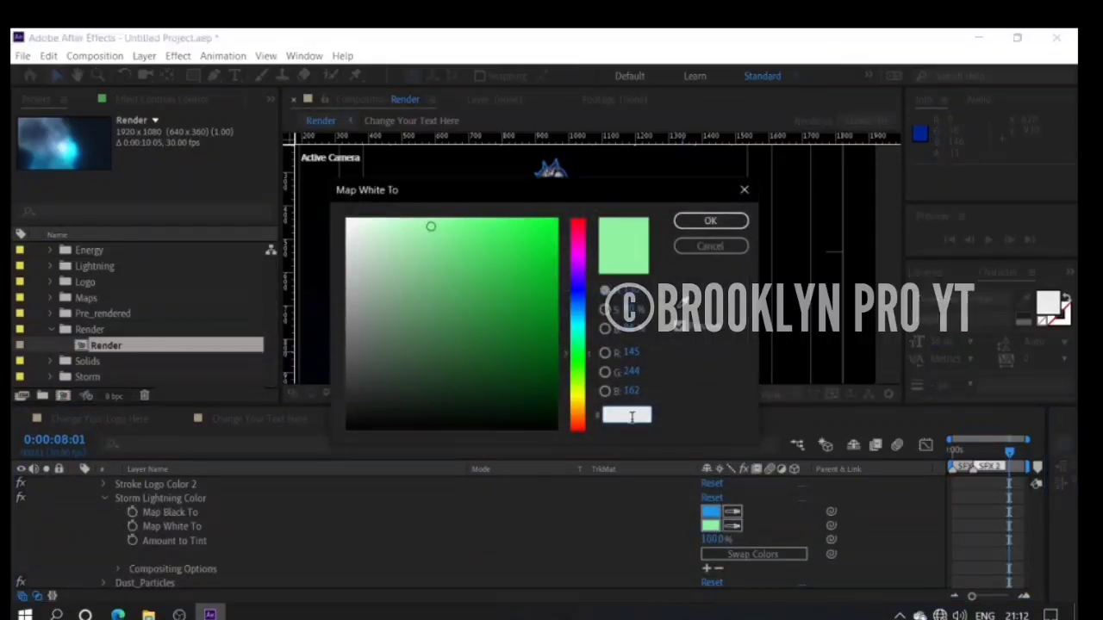
right_click(632, 417)
click(677, 282)
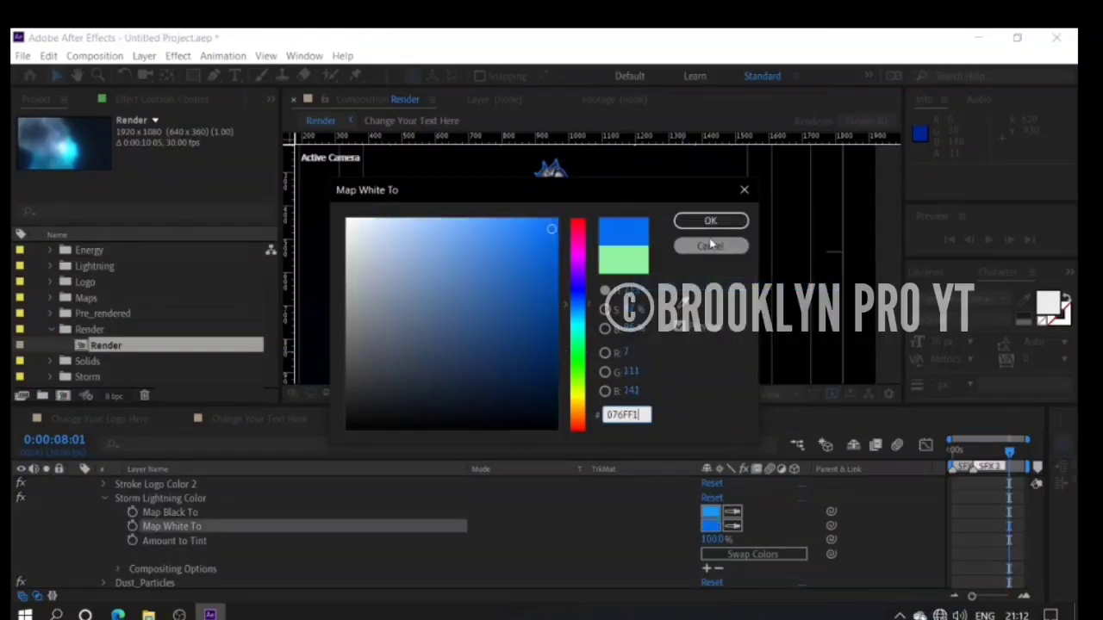
click(709, 220)
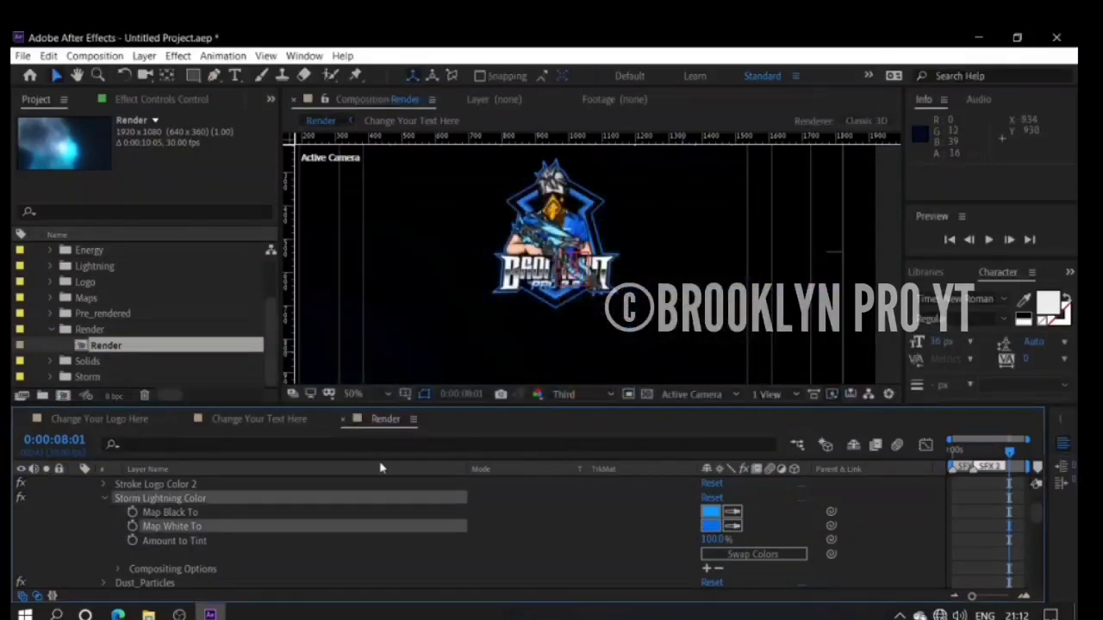
click(105, 498)
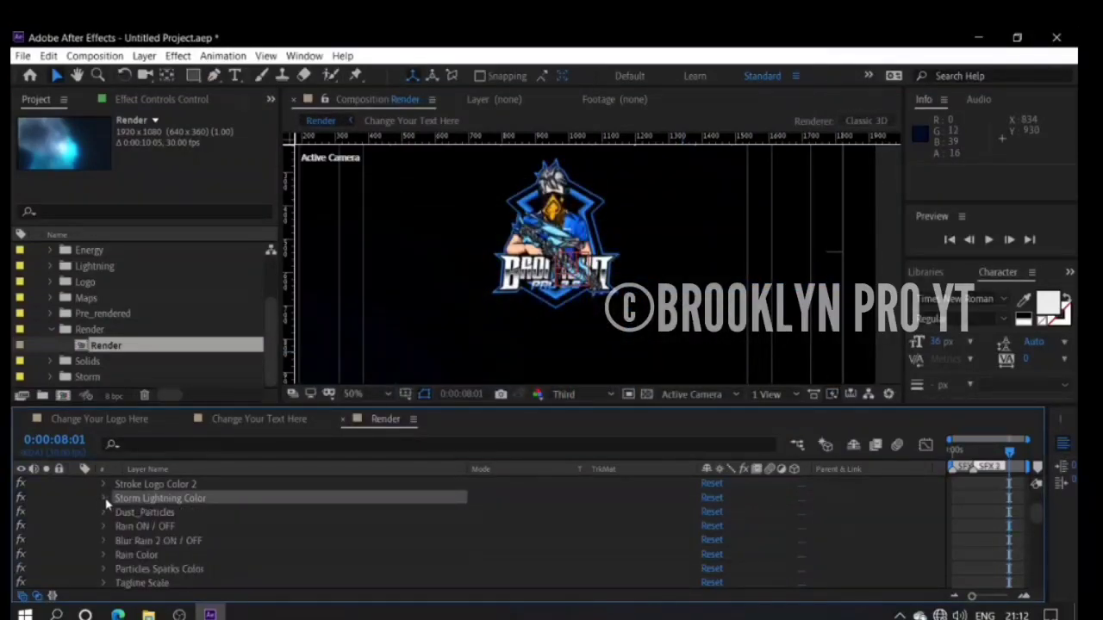
Step: Set the Rain Color effect's color to a dark blue and collapse the effect
click(104, 556)
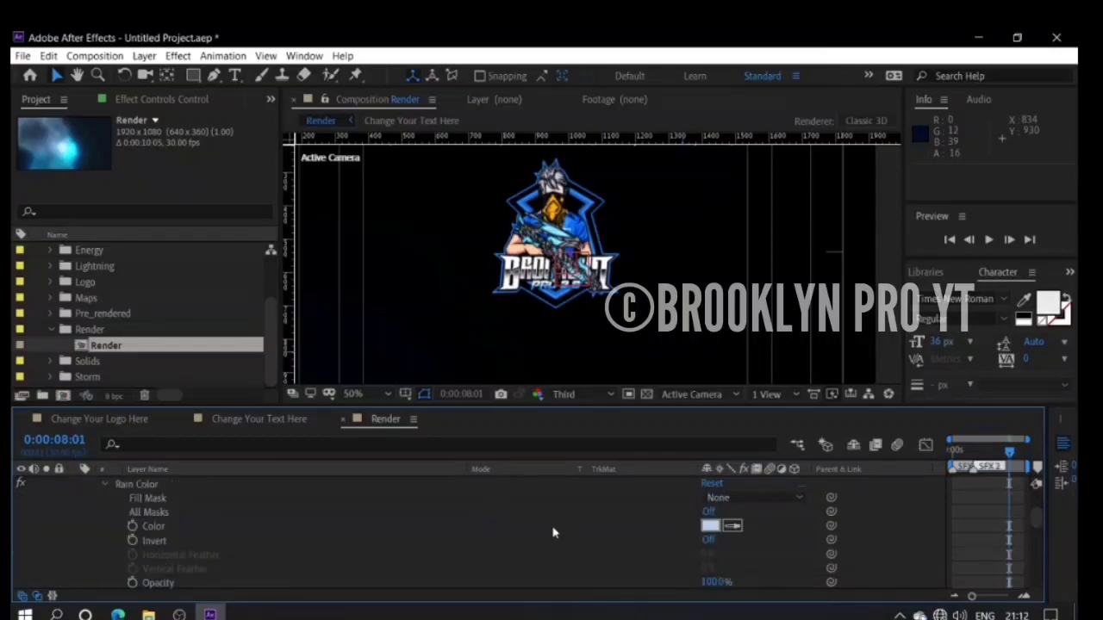
click(707, 526)
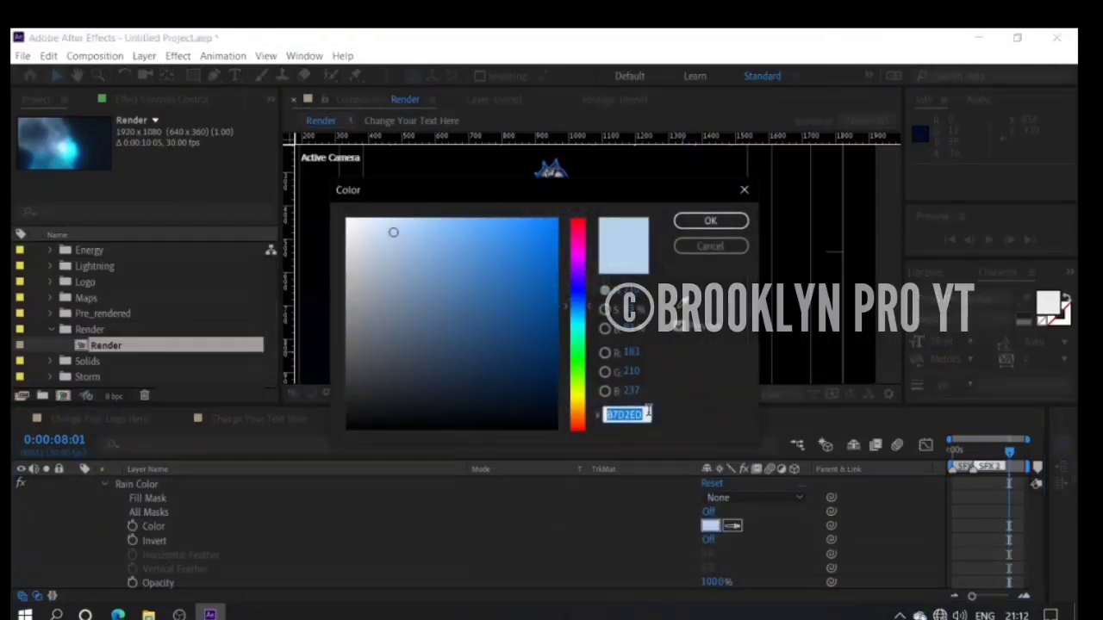
click(710, 220)
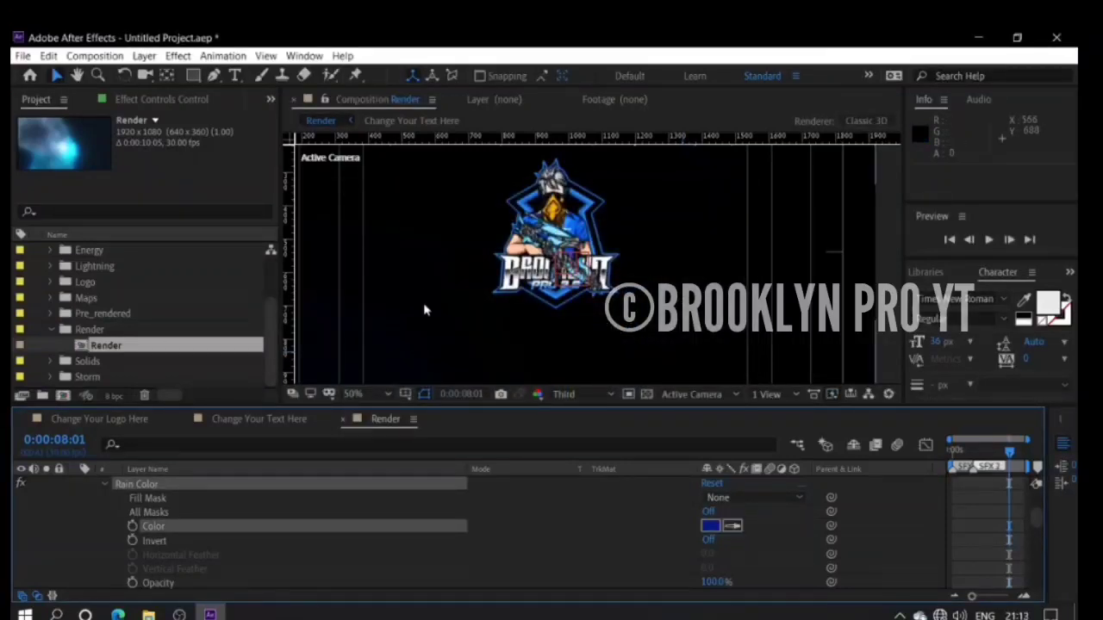
click(104, 484)
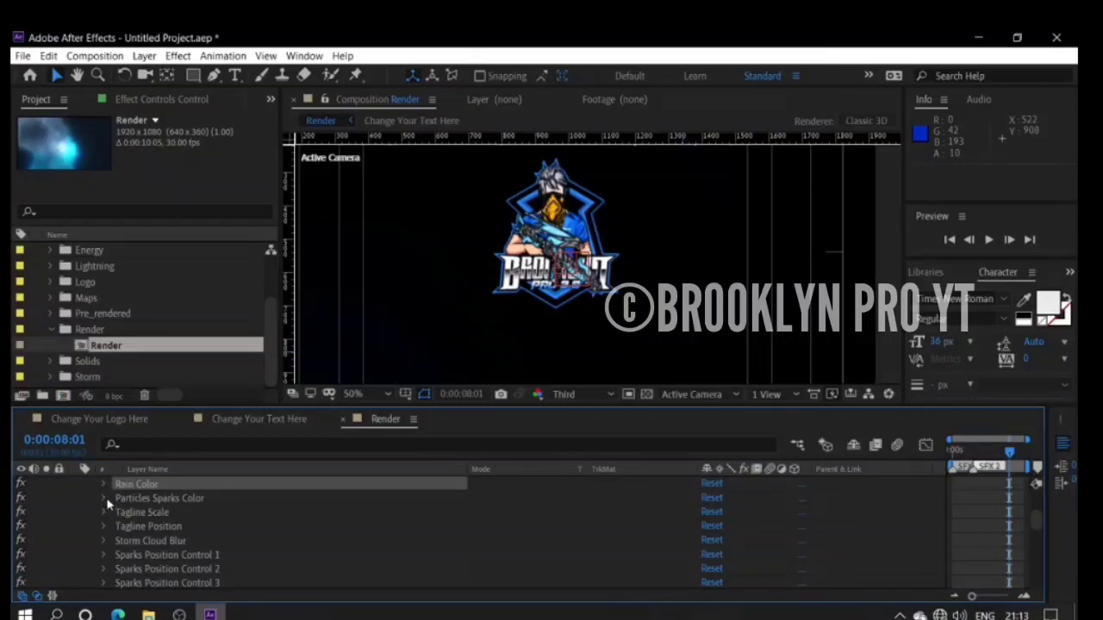
Step: Set the Particles Sparks Color effect's color to the copied hex code 076FF1 and collapse the effect
click(104, 498)
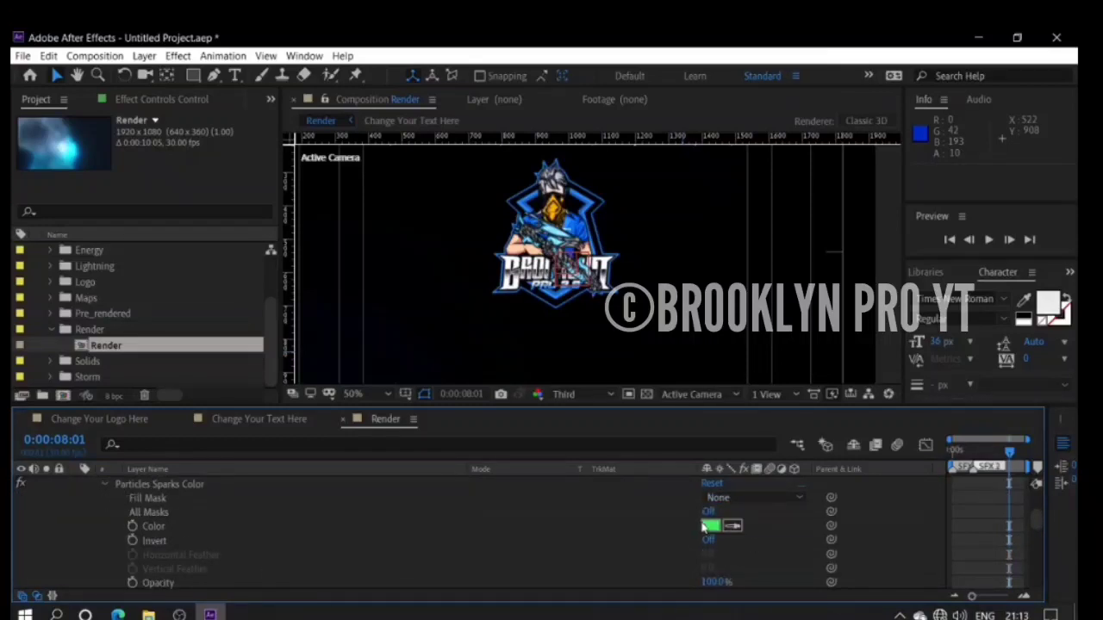
click(707, 526)
key(BackSpace)
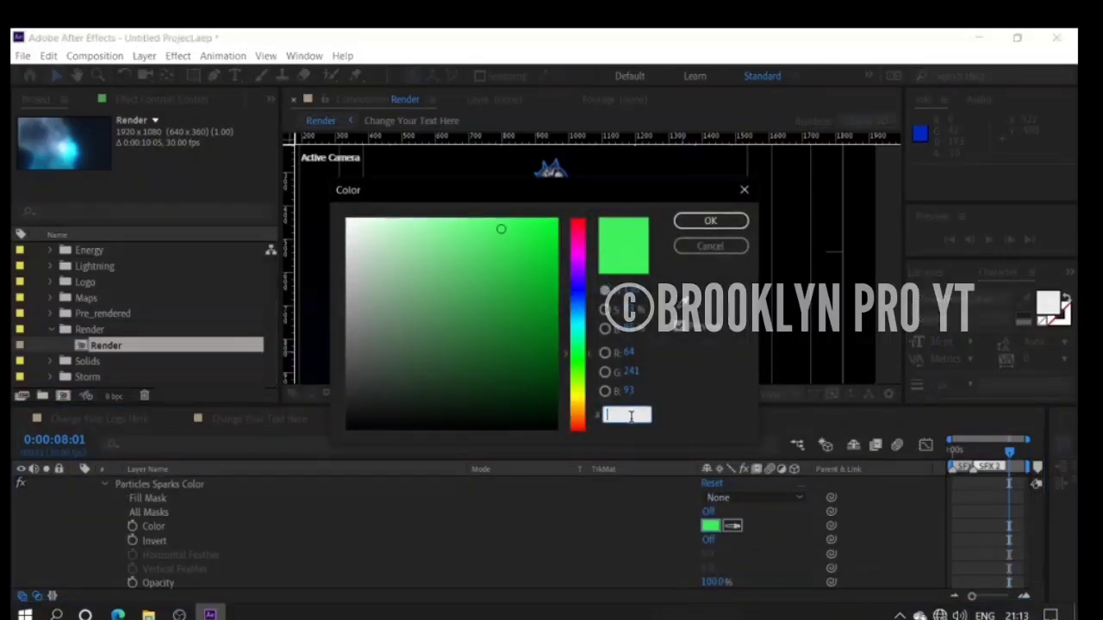
right_click(632, 415)
click(668, 274)
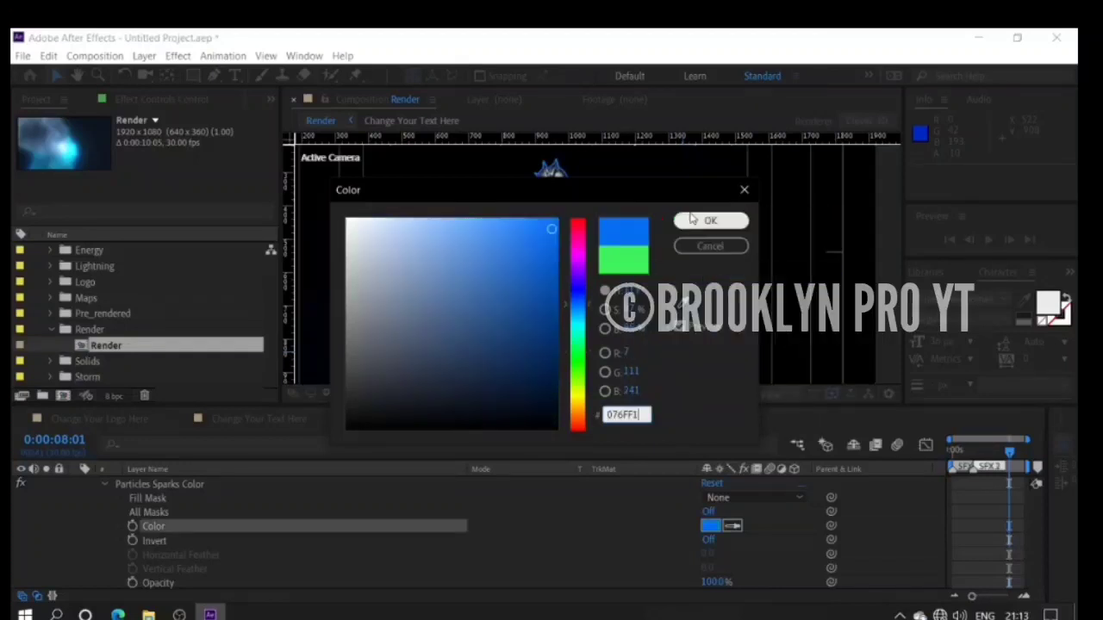
click(714, 217)
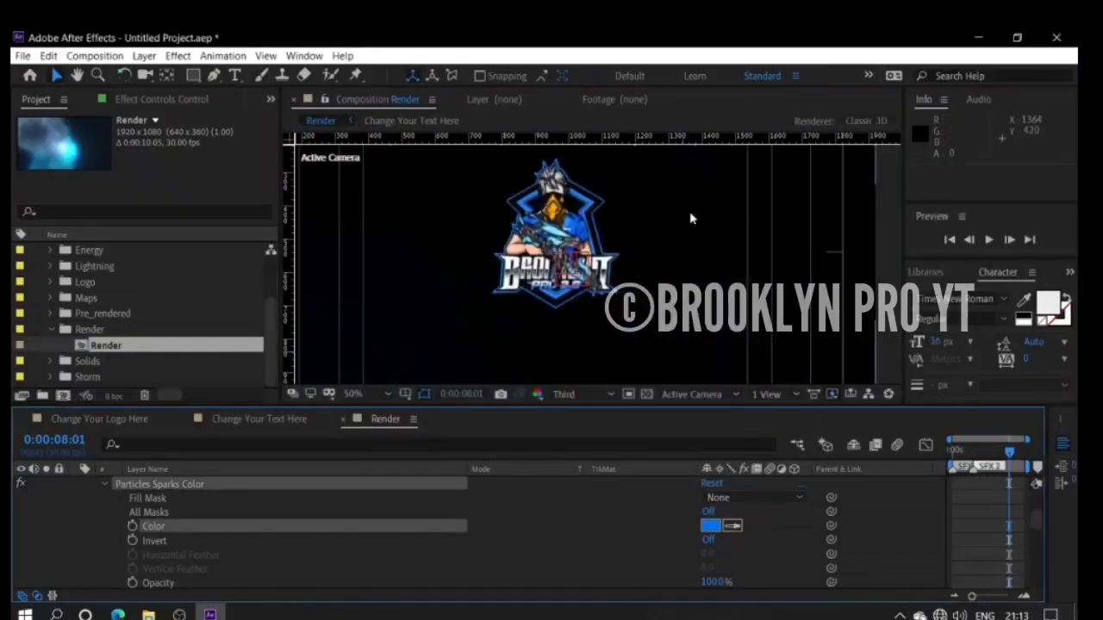
click(104, 485)
Step: Scrub the timeline back to 0:00:00:00 and add the Render composition to the render queue
drag(972, 449, 989, 451)
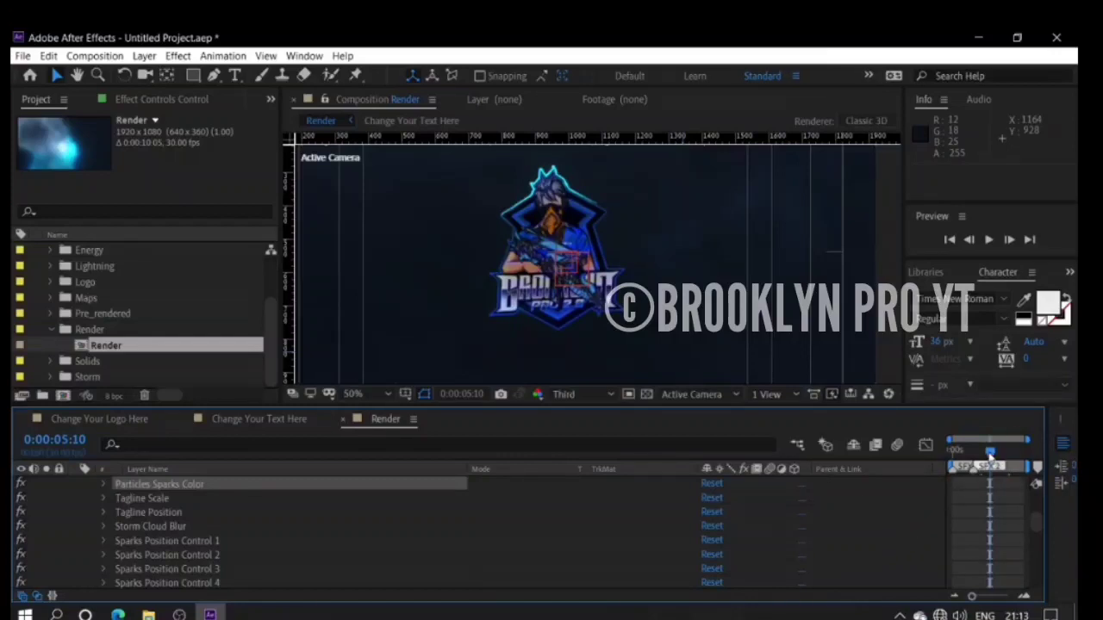
drag(991, 453, 953, 450)
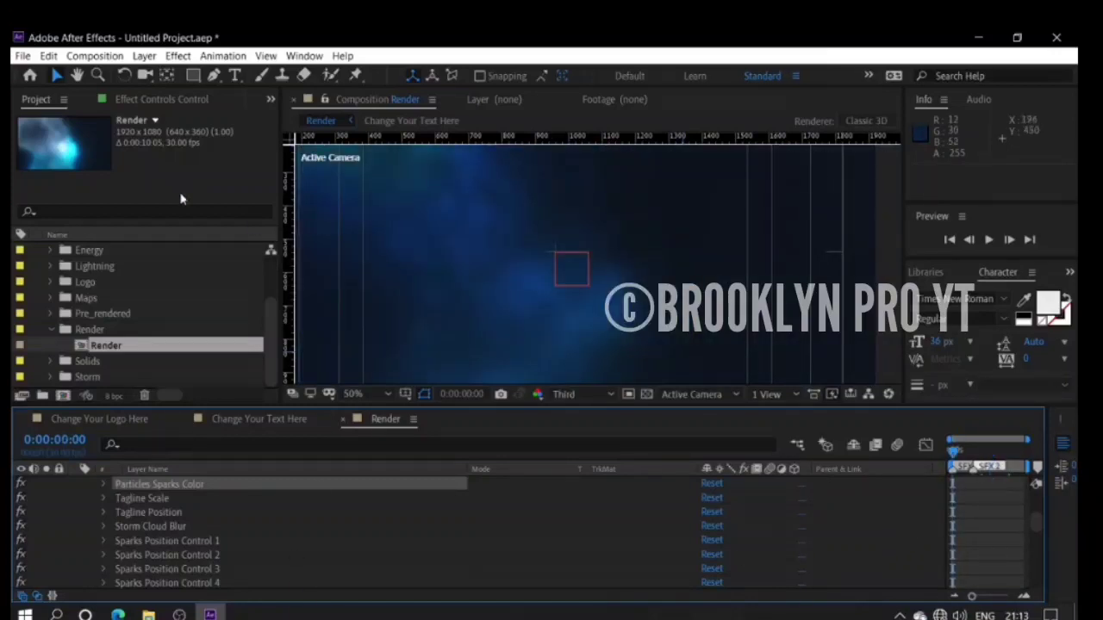
click(22, 55)
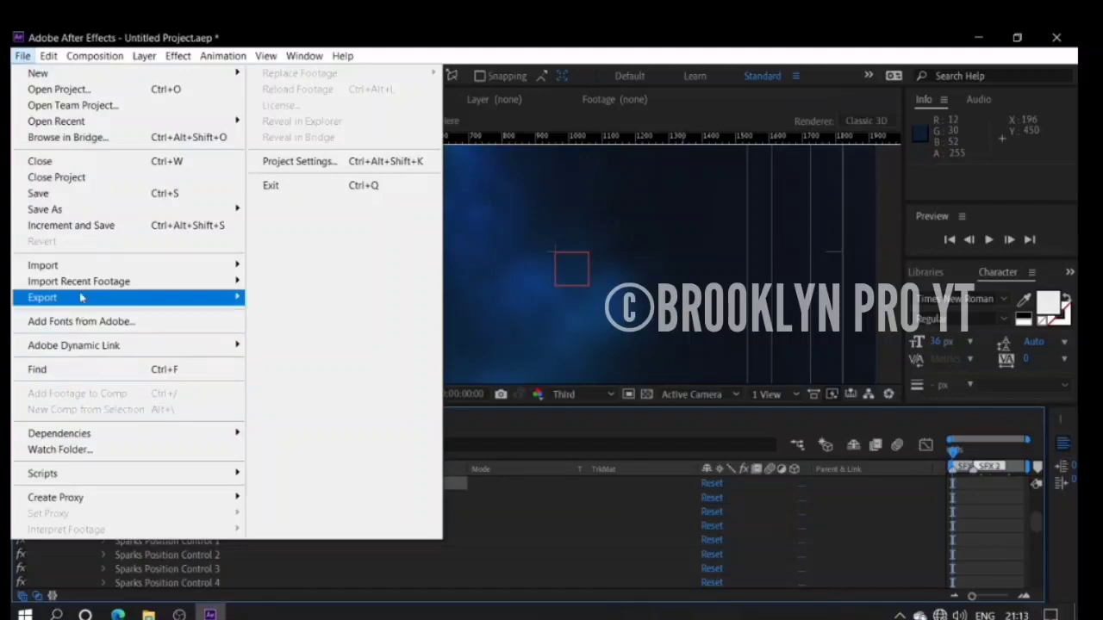
mouse_move(174, 300)
click(312, 315)
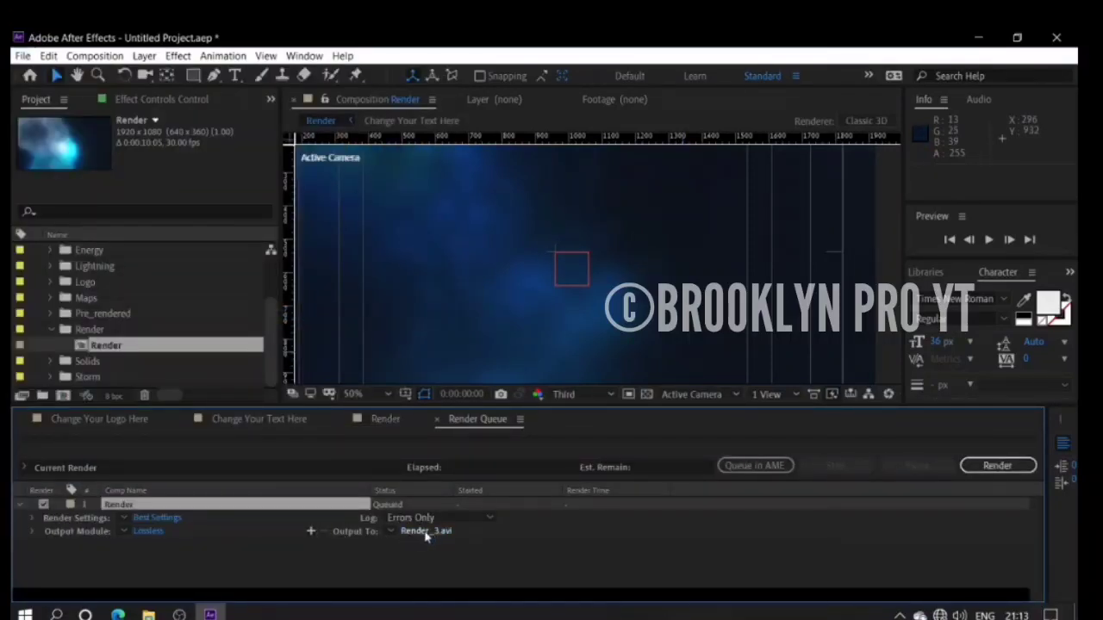
Step: Start and stop the render of the queued Render composition, and quit After Effects without saving the project
click(1020, 470)
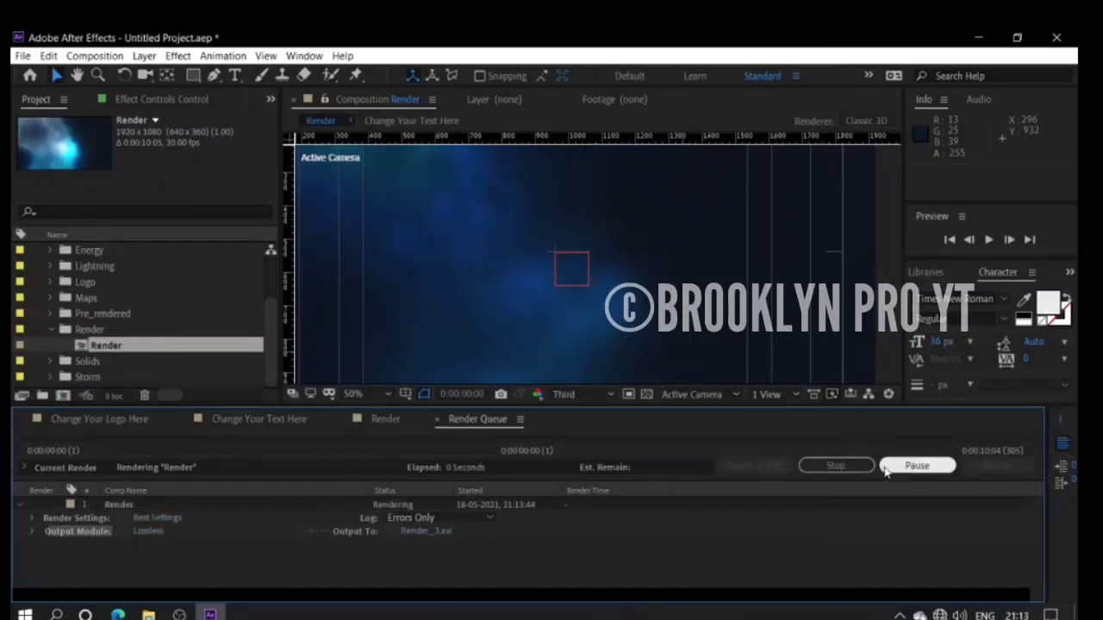
click(833, 468)
click(1057, 38)
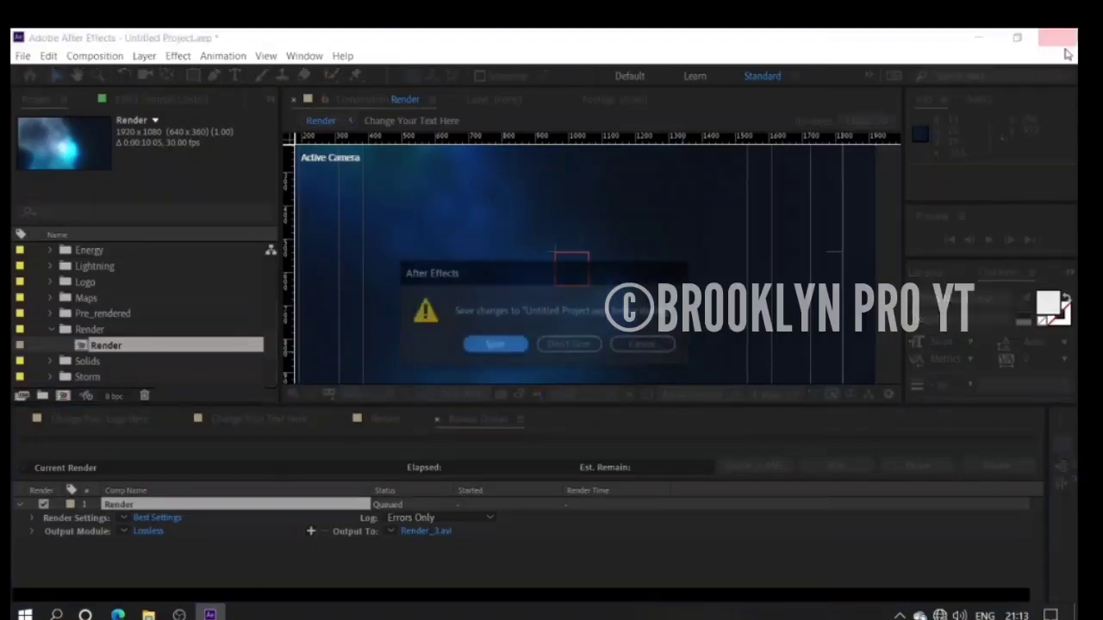
click(600, 340)
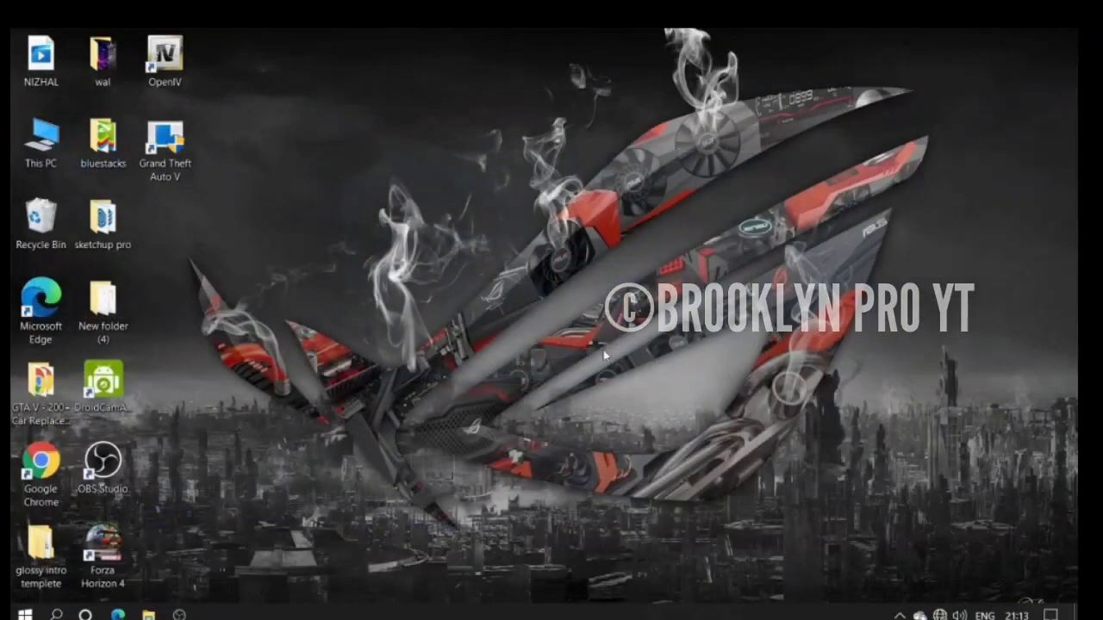
click(25, 614)
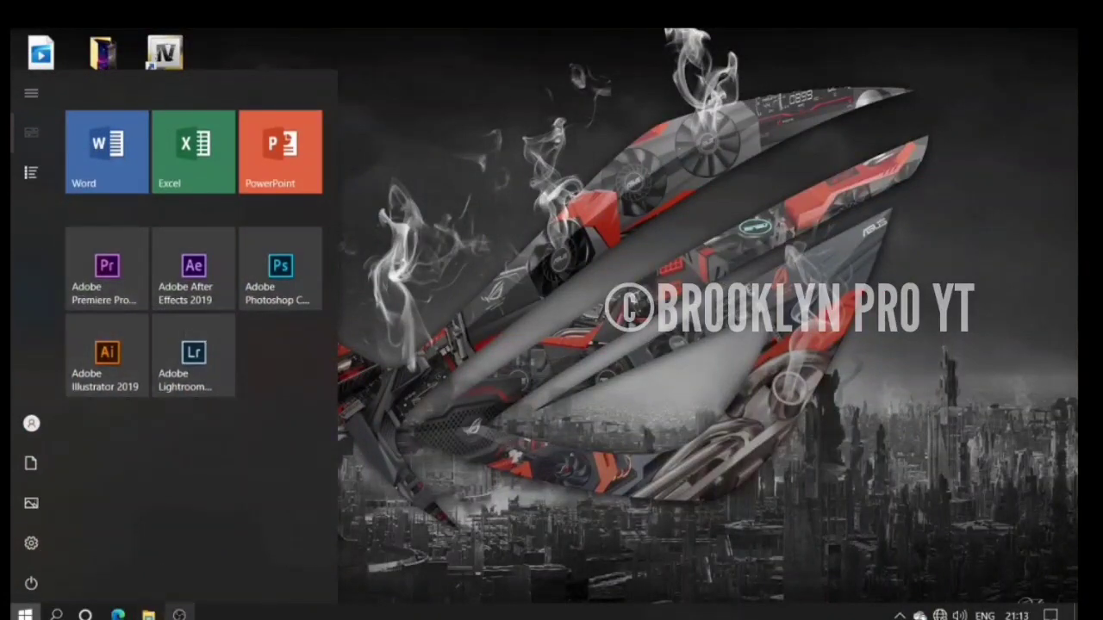
click(179, 615)
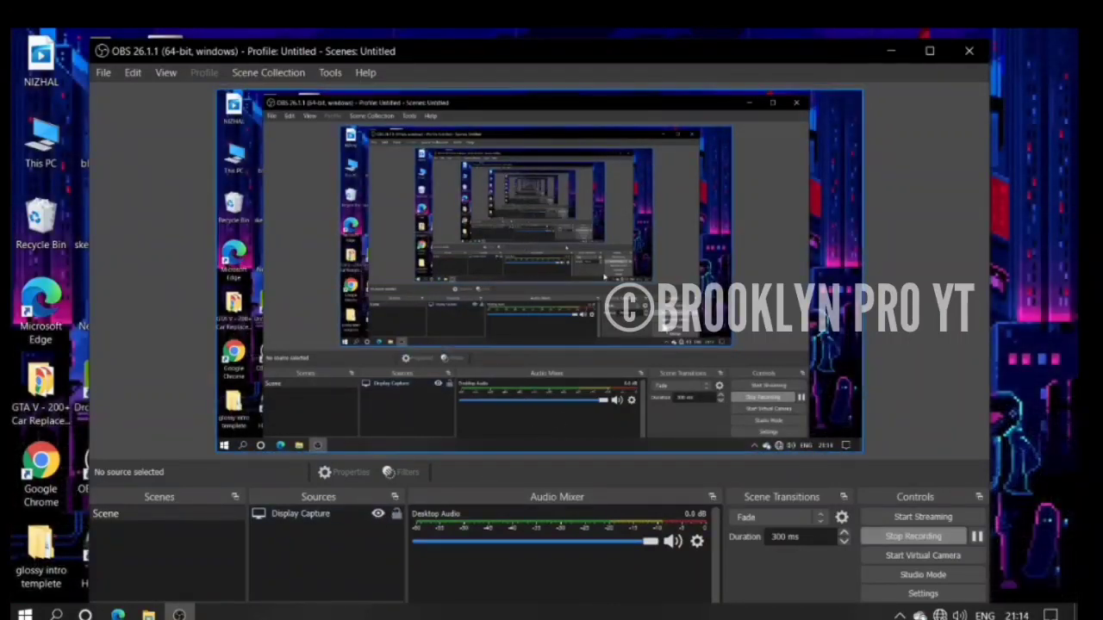
click(961, 58)
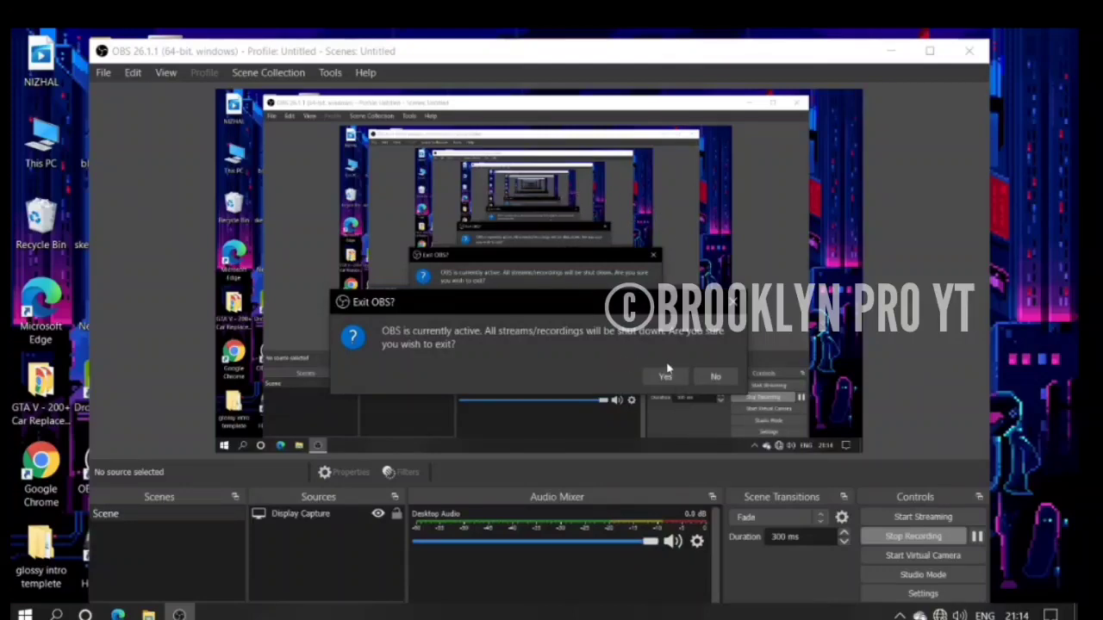
click(714, 377)
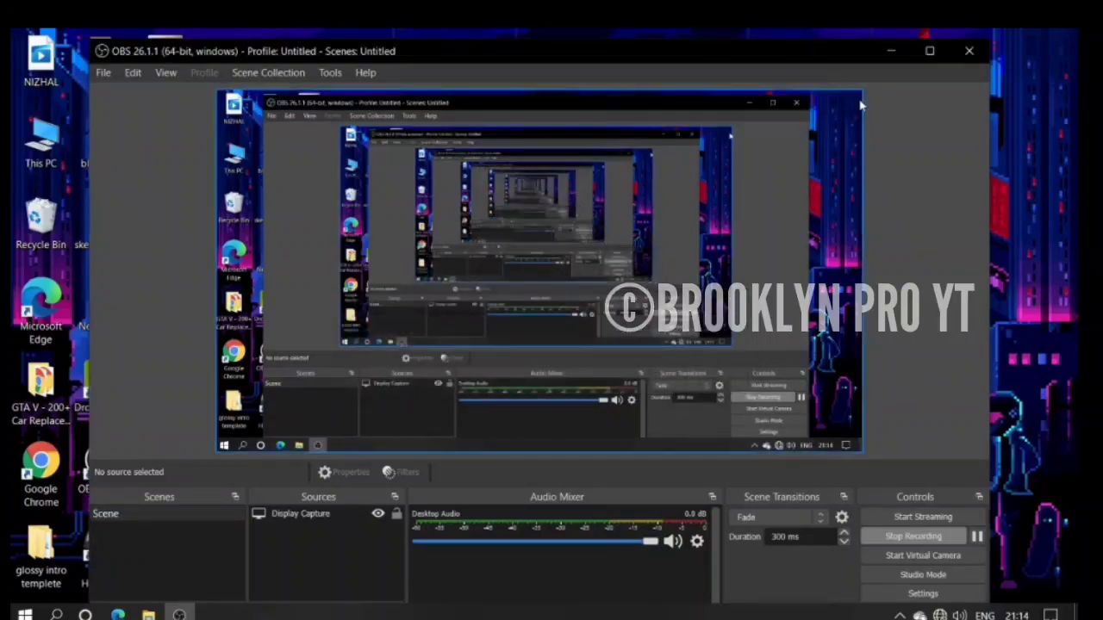
click(893, 54)
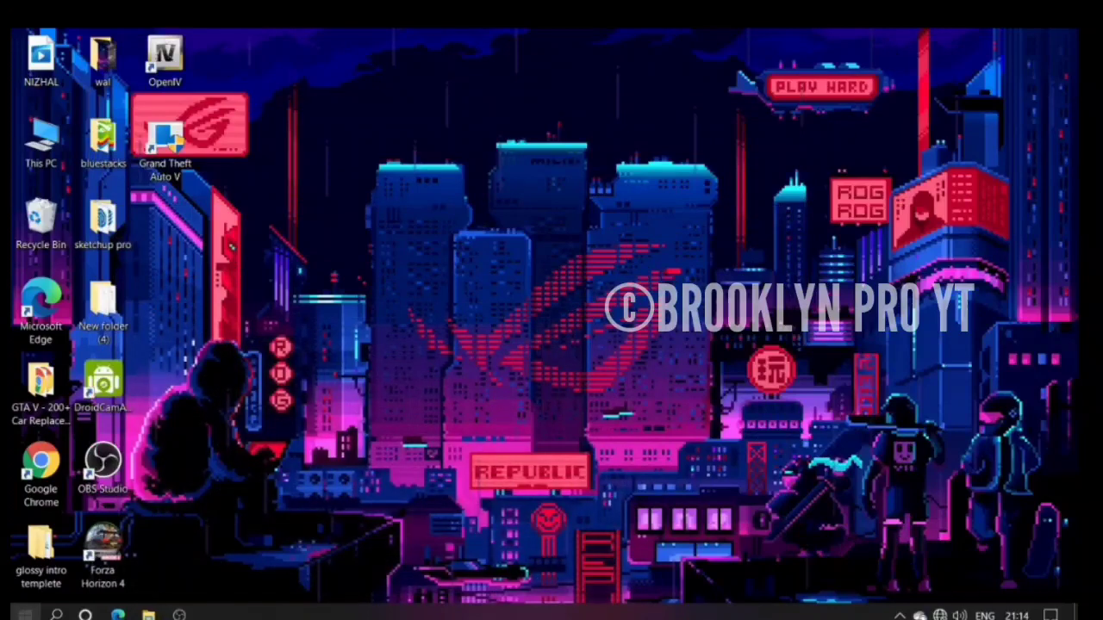
Step: Launch Adobe Premiere Pro 2019 and dismiss its Home screen
click(25, 614)
click(94, 287)
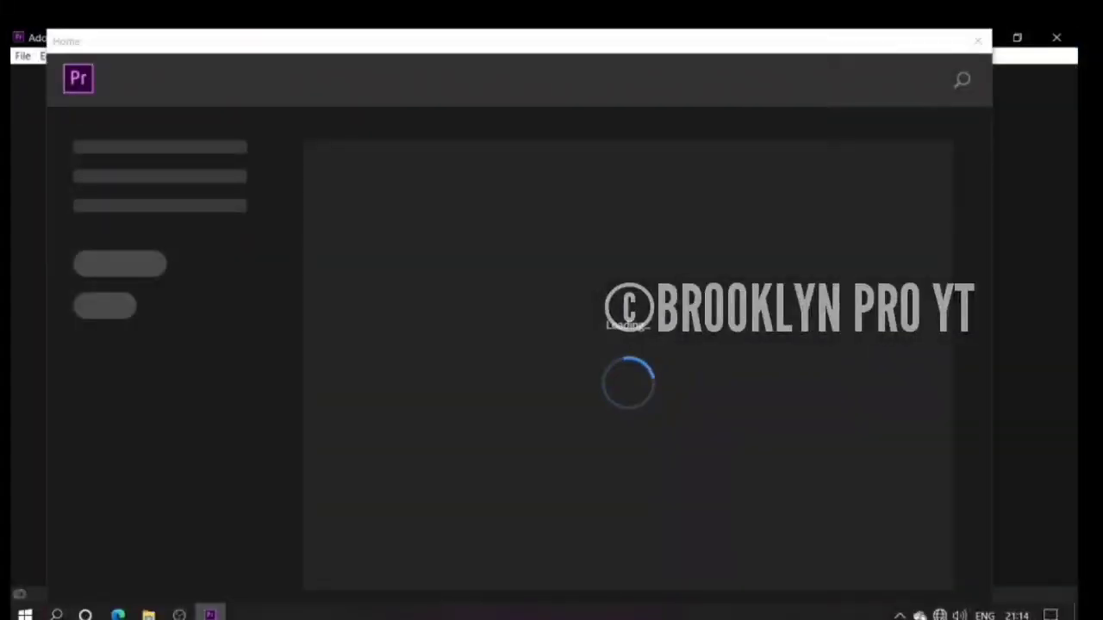
click(978, 41)
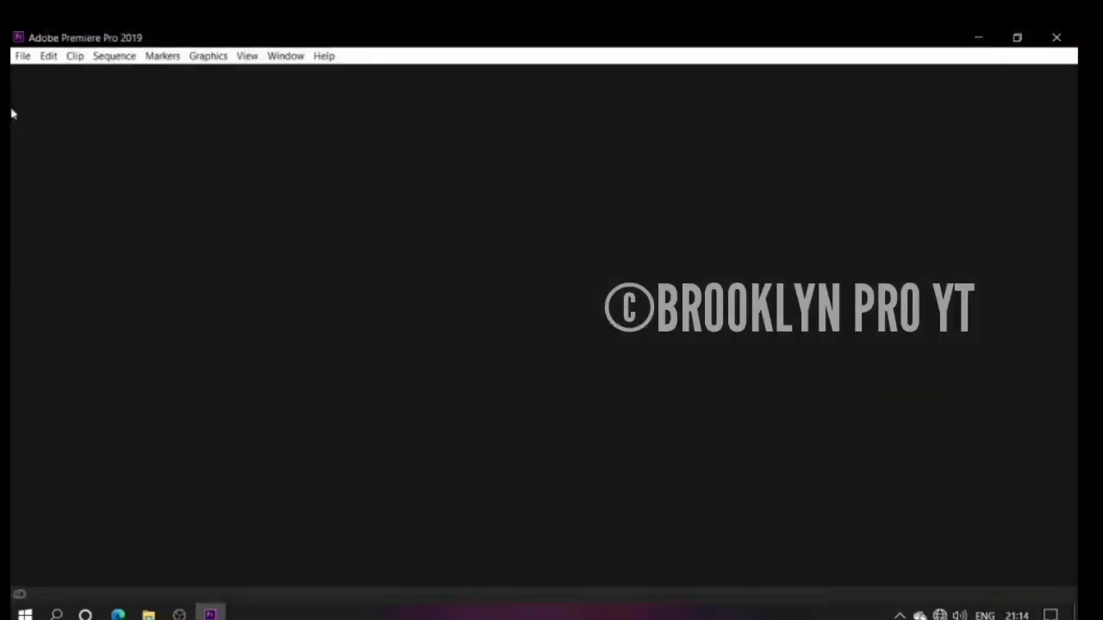
Step: Create a new project named Untitled in D:\New folder, overwriting the existing project with that name
click(49, 55)
mouse_move(22, 55)
mouse_move(31, 74)
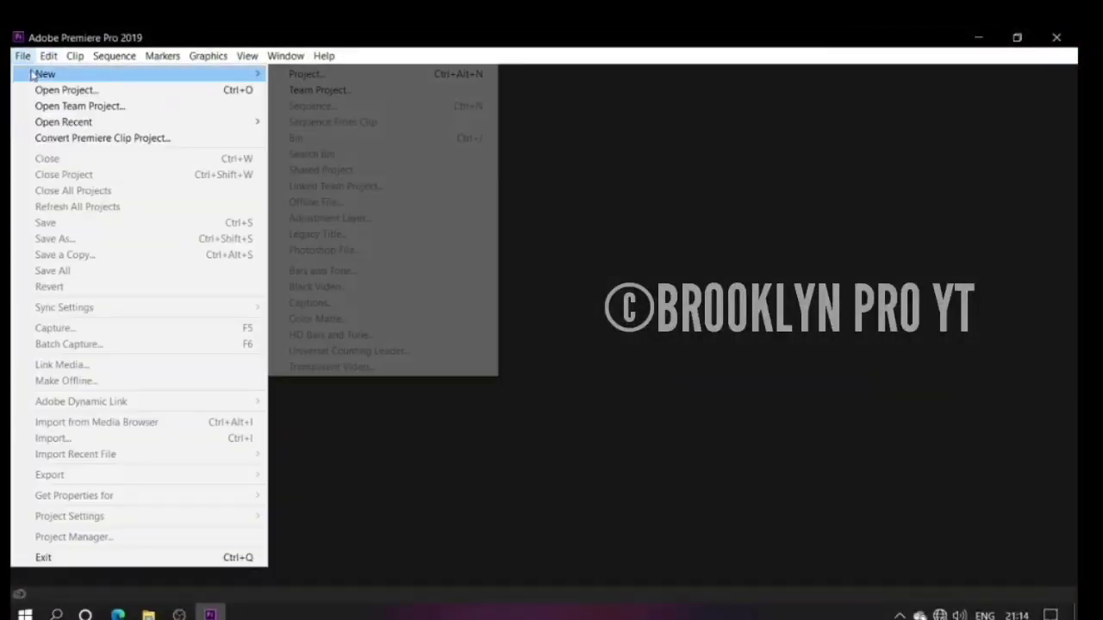
mouse_move(195, 78)
click(290, 74)
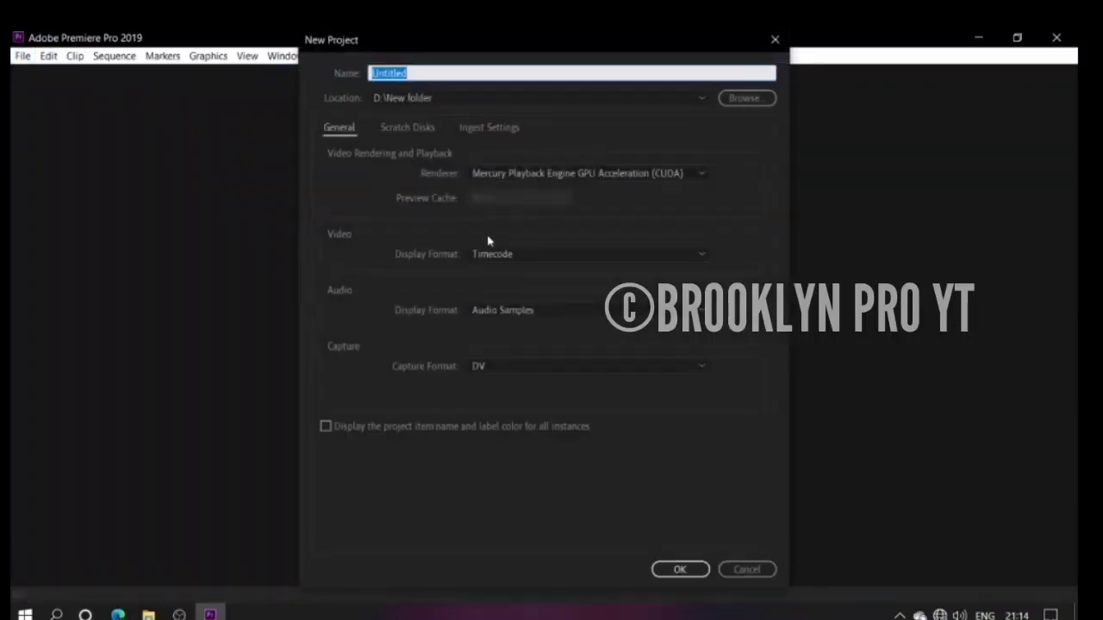
click(678, 568)
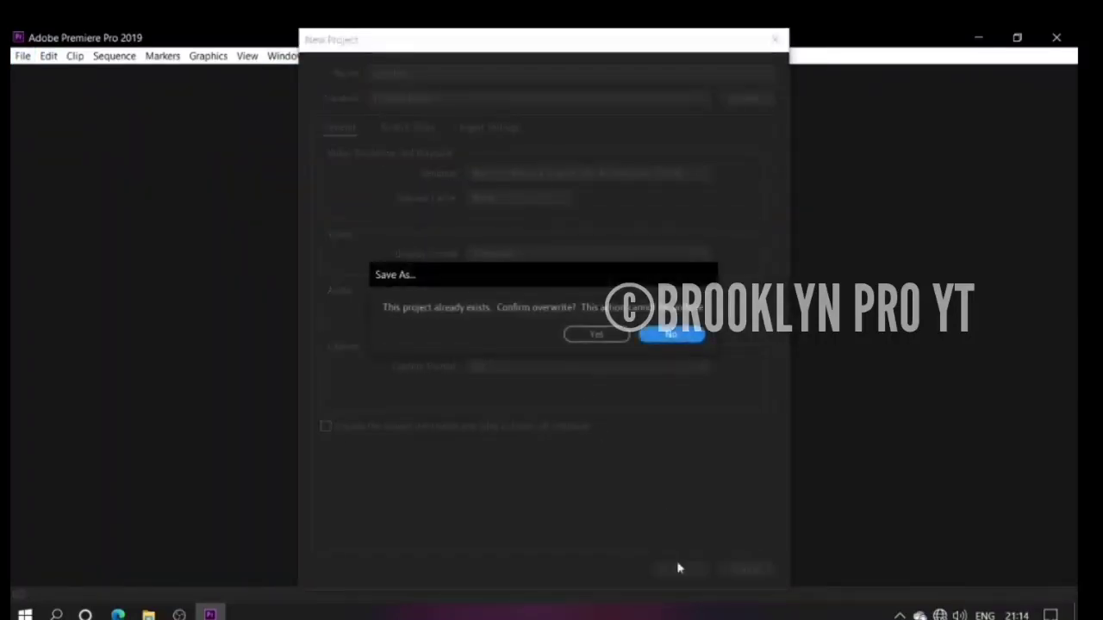
click(619, 335)
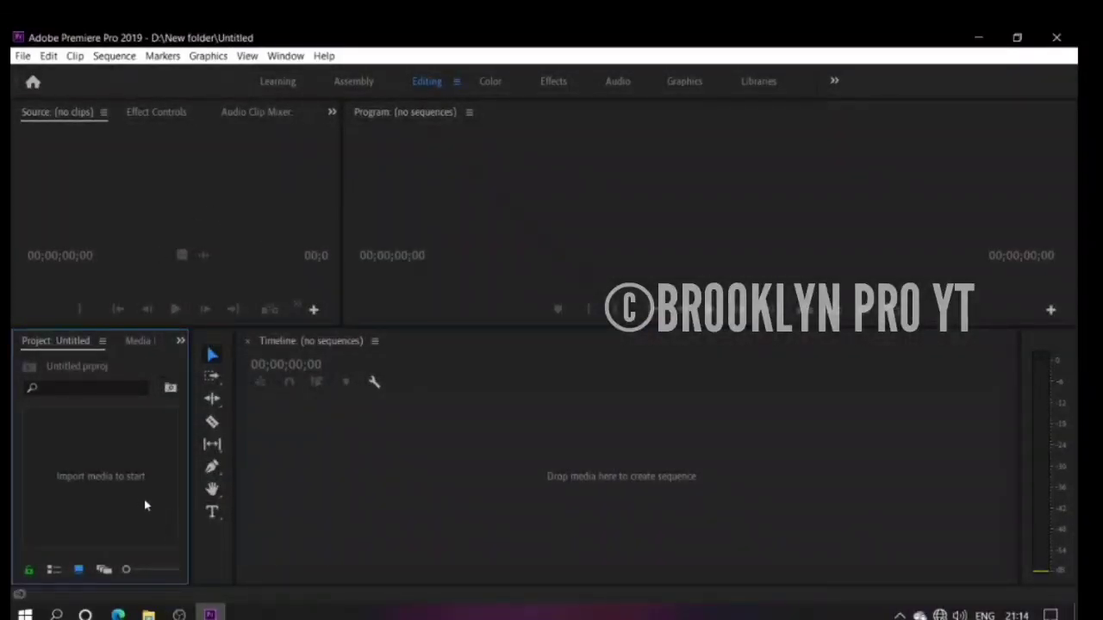
Step: Import the rendered intro clip Render_2 from the intros folder into the project
double_click(53, 449)
scroll(272, 323, down, 6)
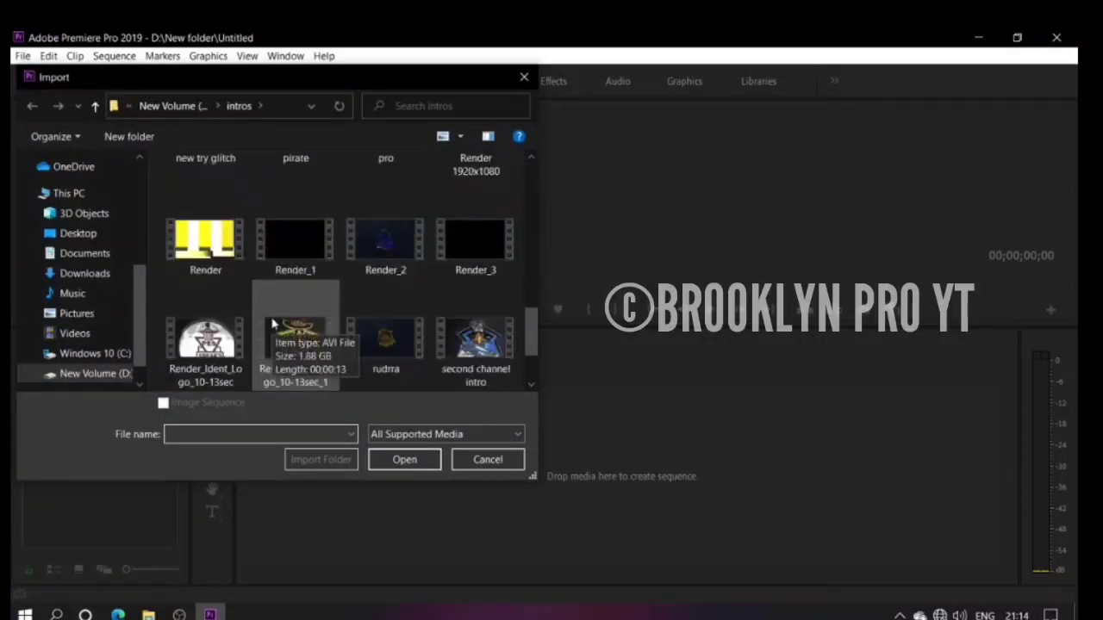
scroll(359, 277, down, 1)
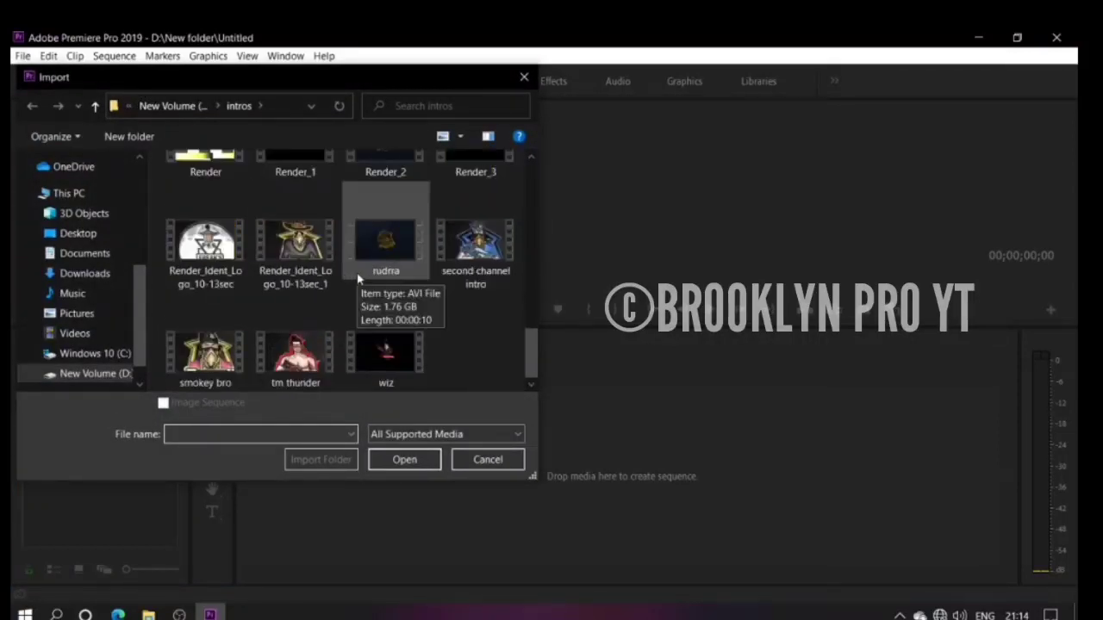
scroll(359, 277, up, 5)
scroll(359, 278, down, 5)
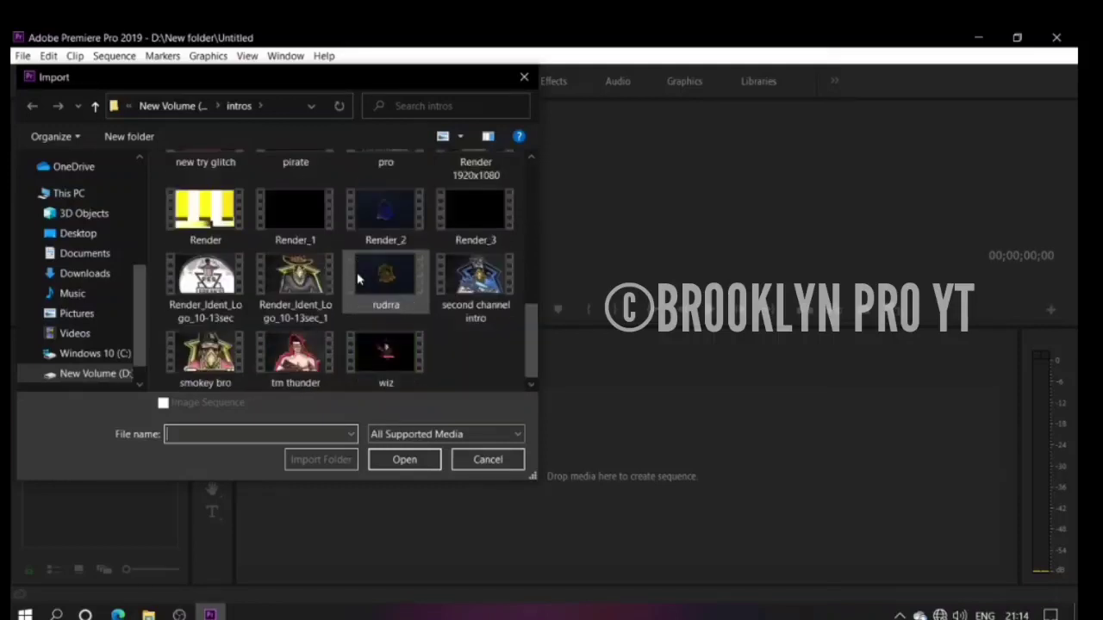
click(370, 242)
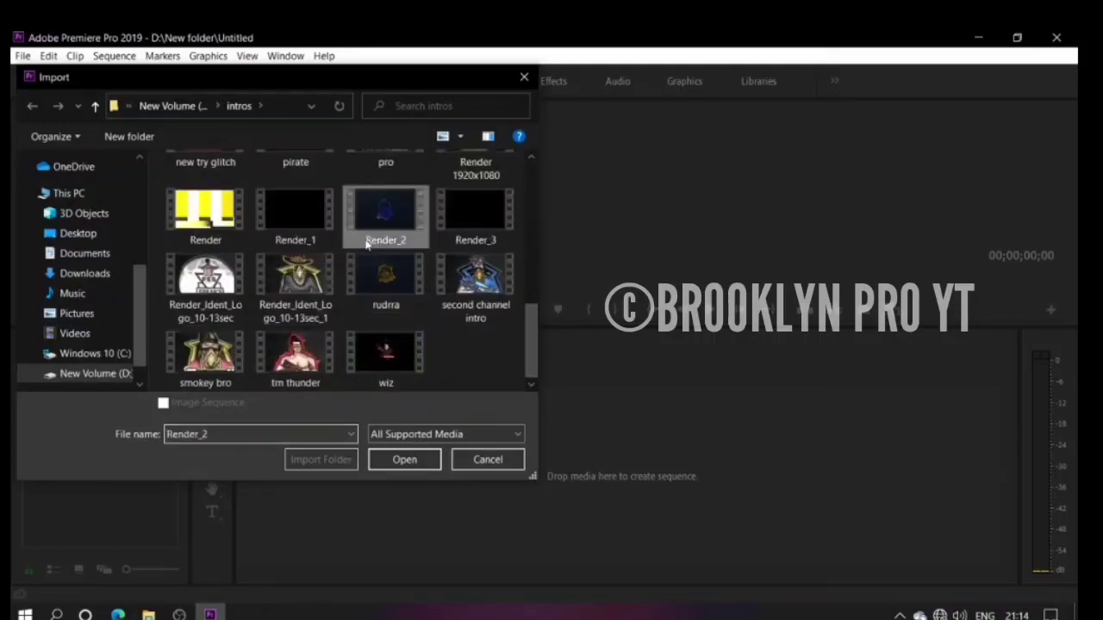
click(404, 459)
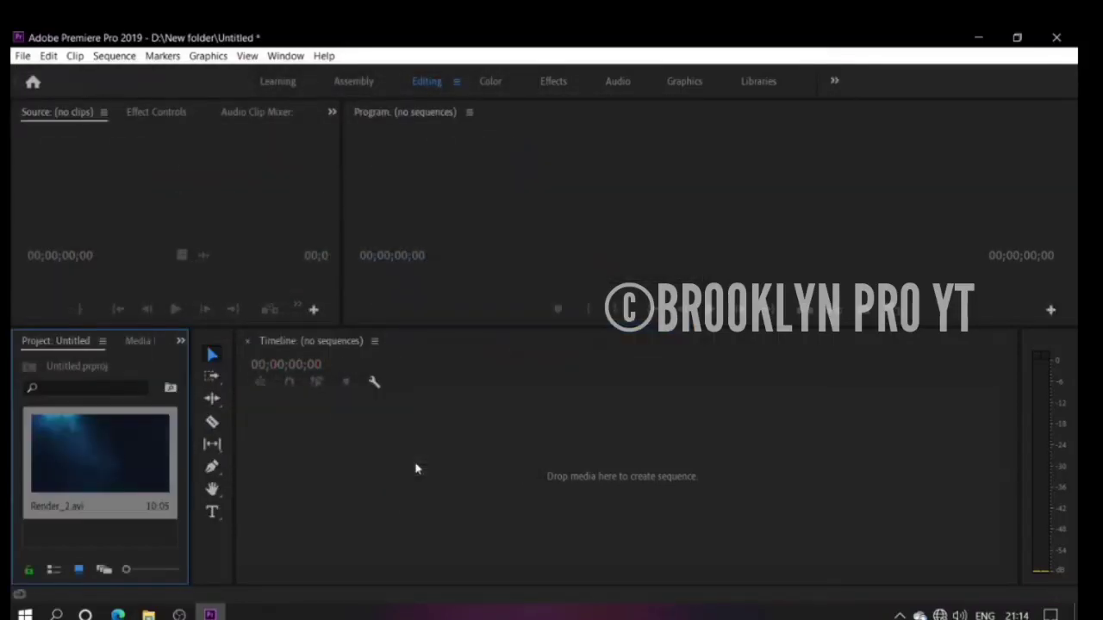
Step: Preview Render_2.avi in the Source monitor, rewinding it to 00:00:00:00, and create a timeline sequence from the clip
double_click(110, 475)
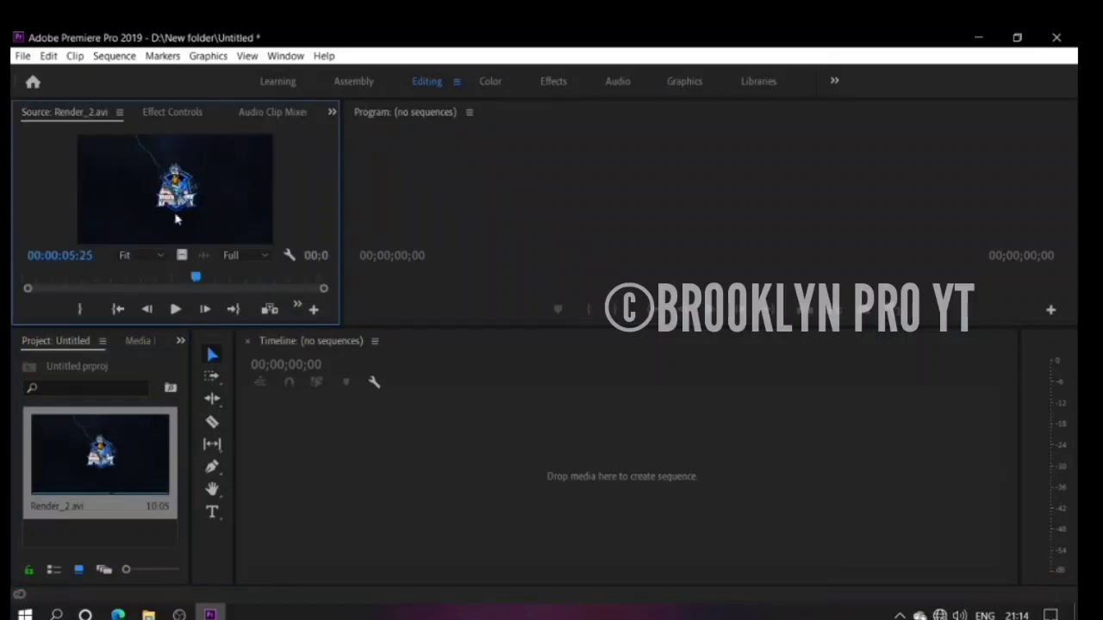
drag(197, 278, 13, 292)
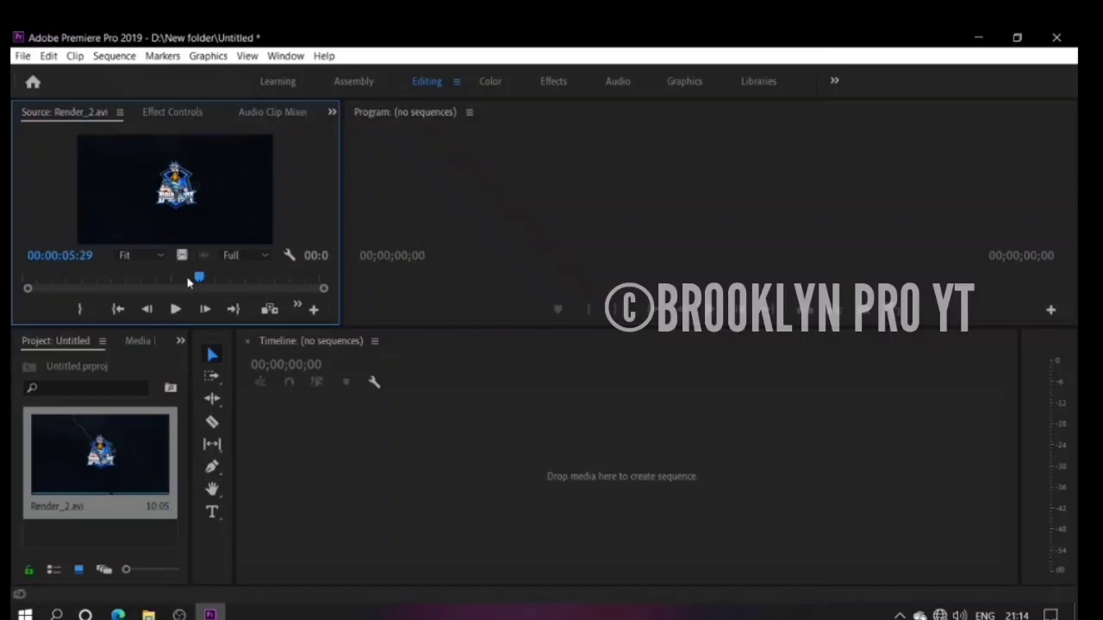
drag(198, 278, 24, 276)
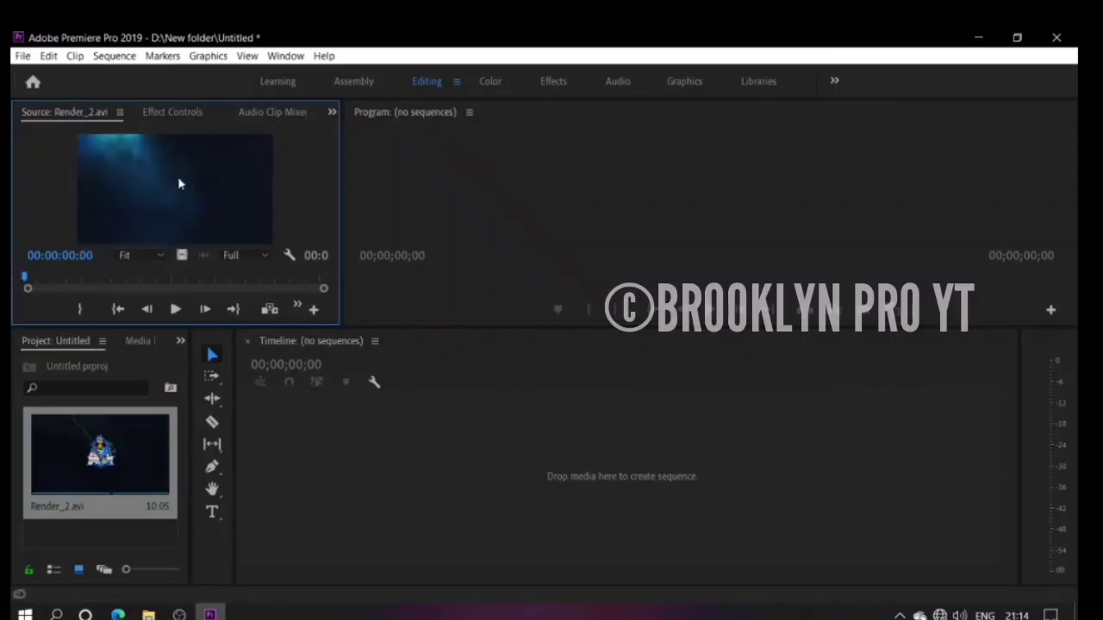
drag(289, 443, 529, 221)
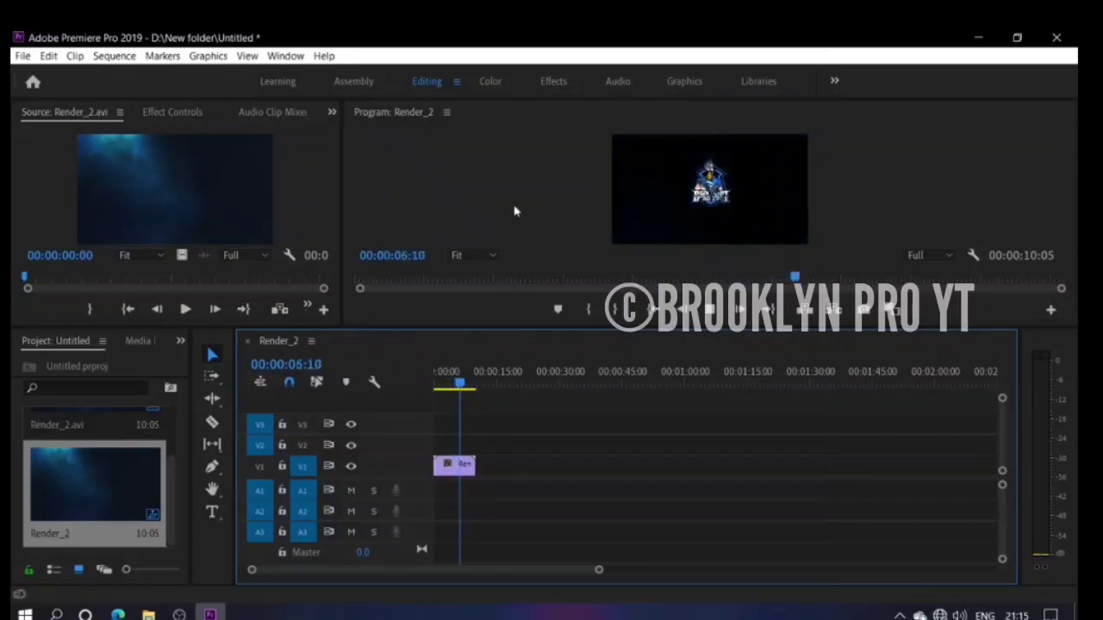
Step: Start exporting the Render_2 sequence as a video in H.264 format
click(22, 55)
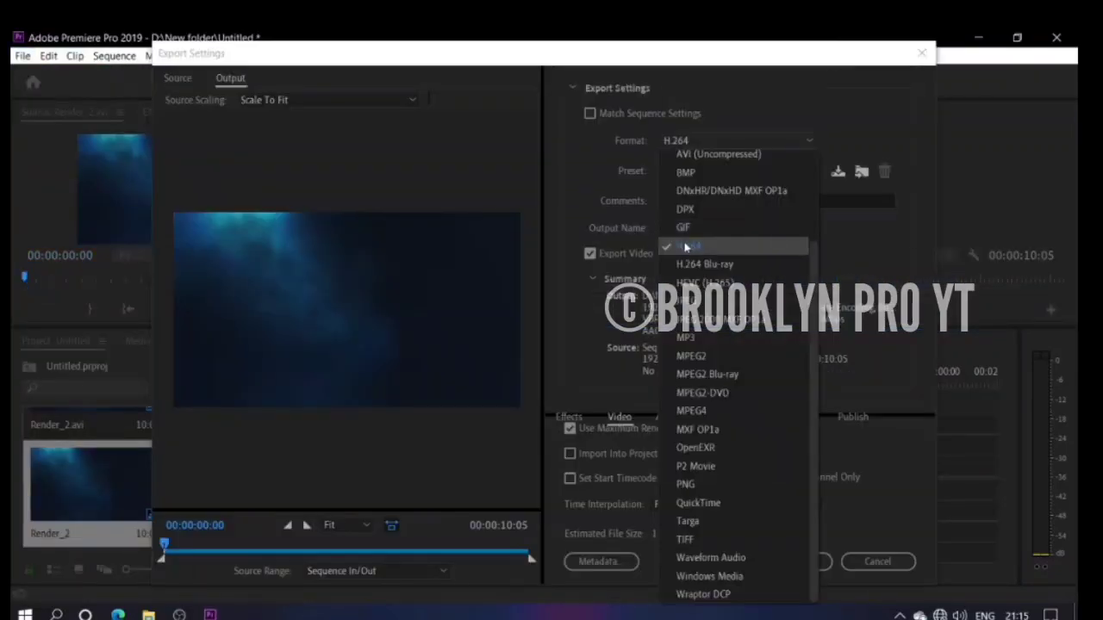
click(688, 247)
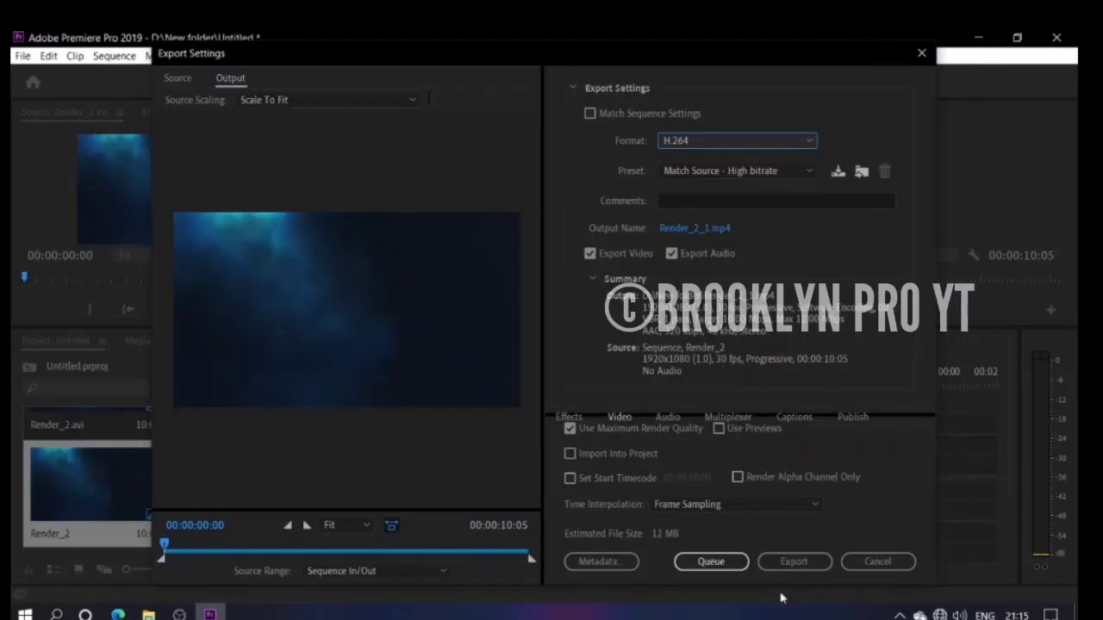
click(795, 568)
click(797, 564)
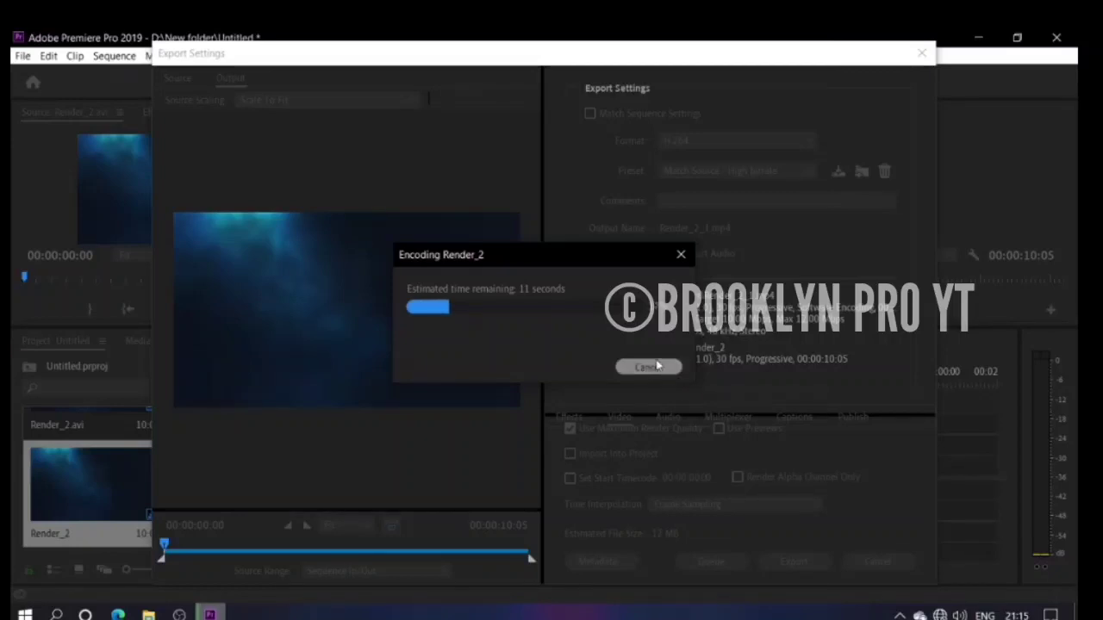
Step: Cancel the encoding of Render_2 and quit Premiere Pro without saving the project
click(655, 367)
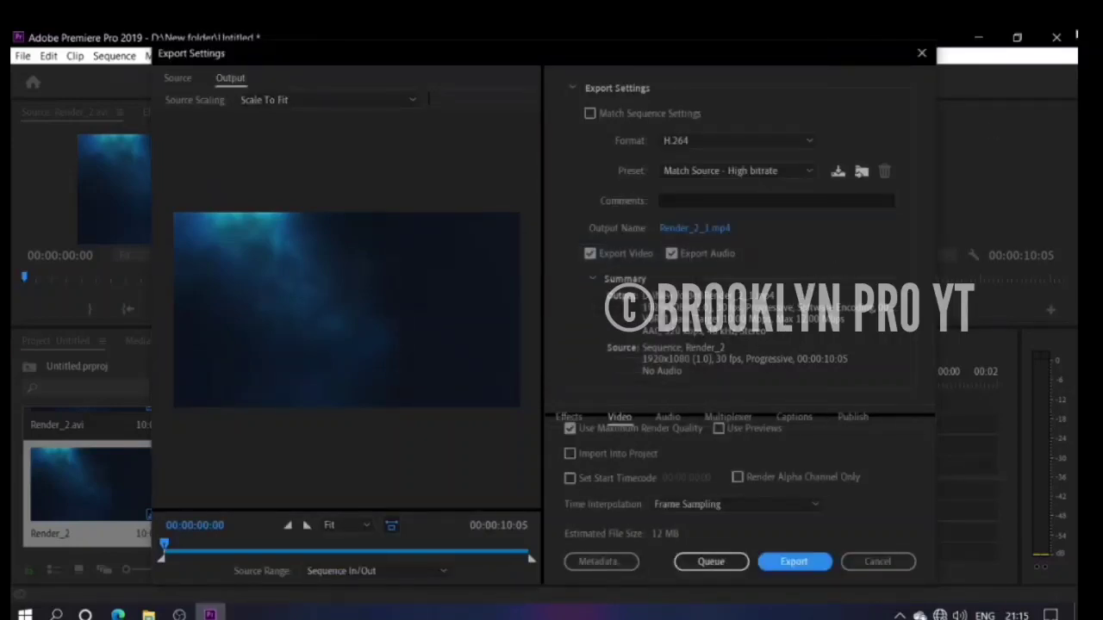
click(921, 53)
click(1056, 38)
click(546, 340)
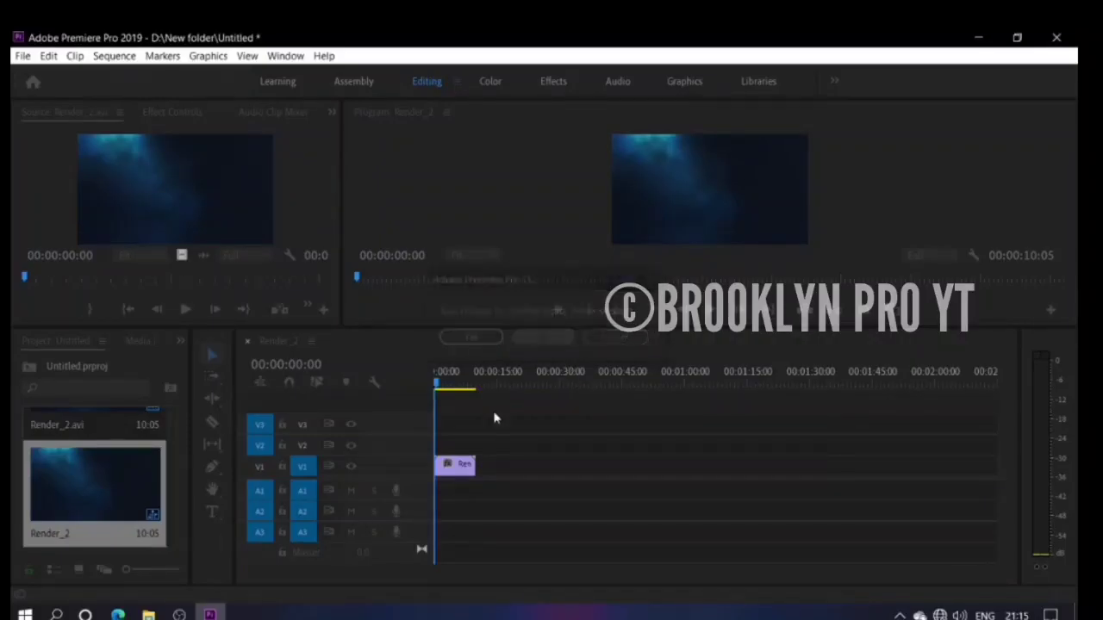